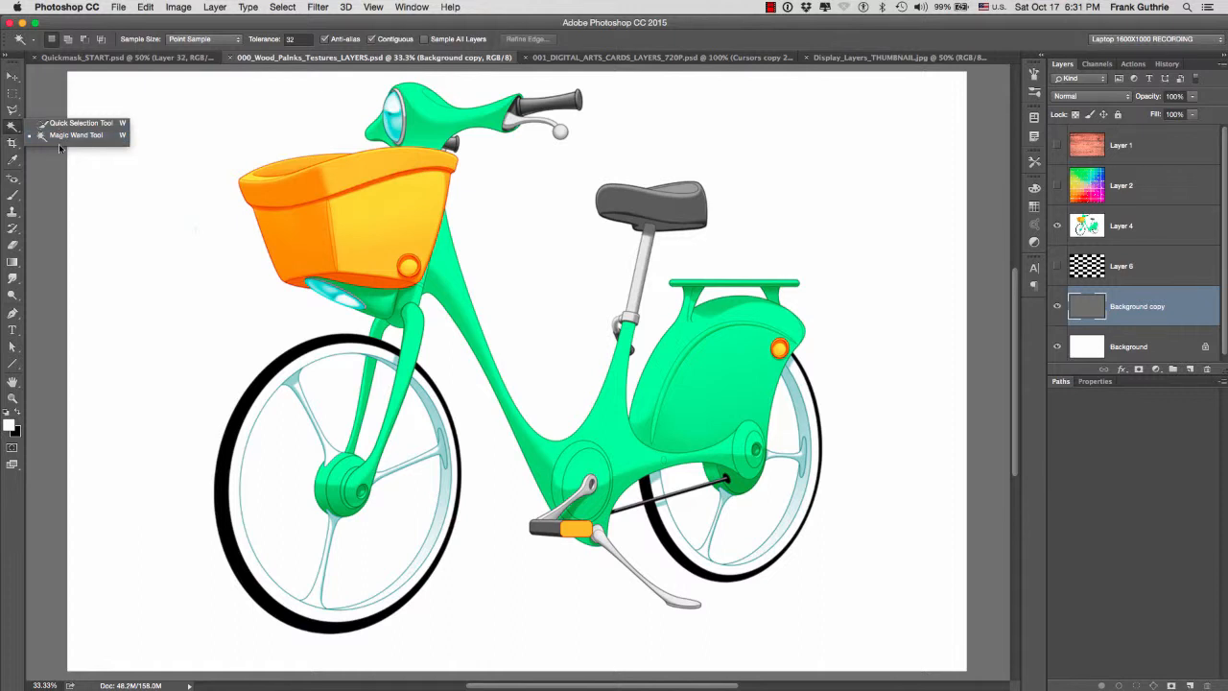
- Cycle between the Quick Selection and Magic Wand tools, finishing with the Magic Wand active
left_click(72, 123)
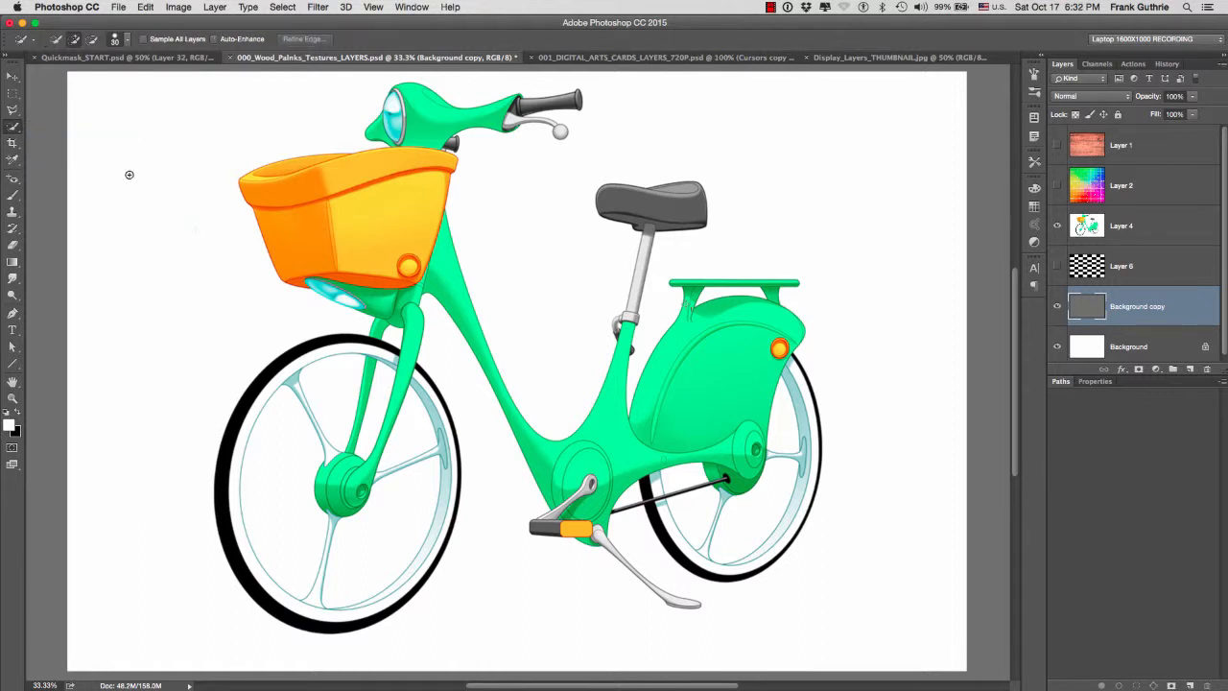
key("shift+w")
key("shift+w")
key("shift+w")
key("shift+w")
key("shift+w")
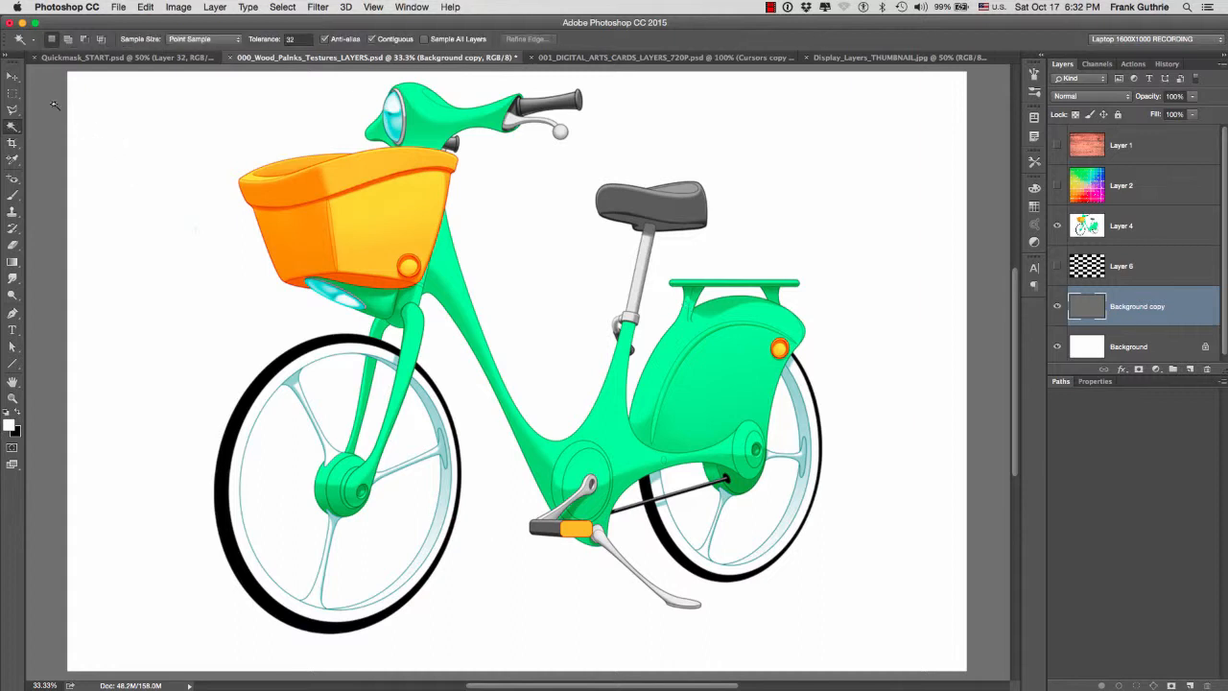
key("shift+w")
key("shift+w")
key("shift+w")
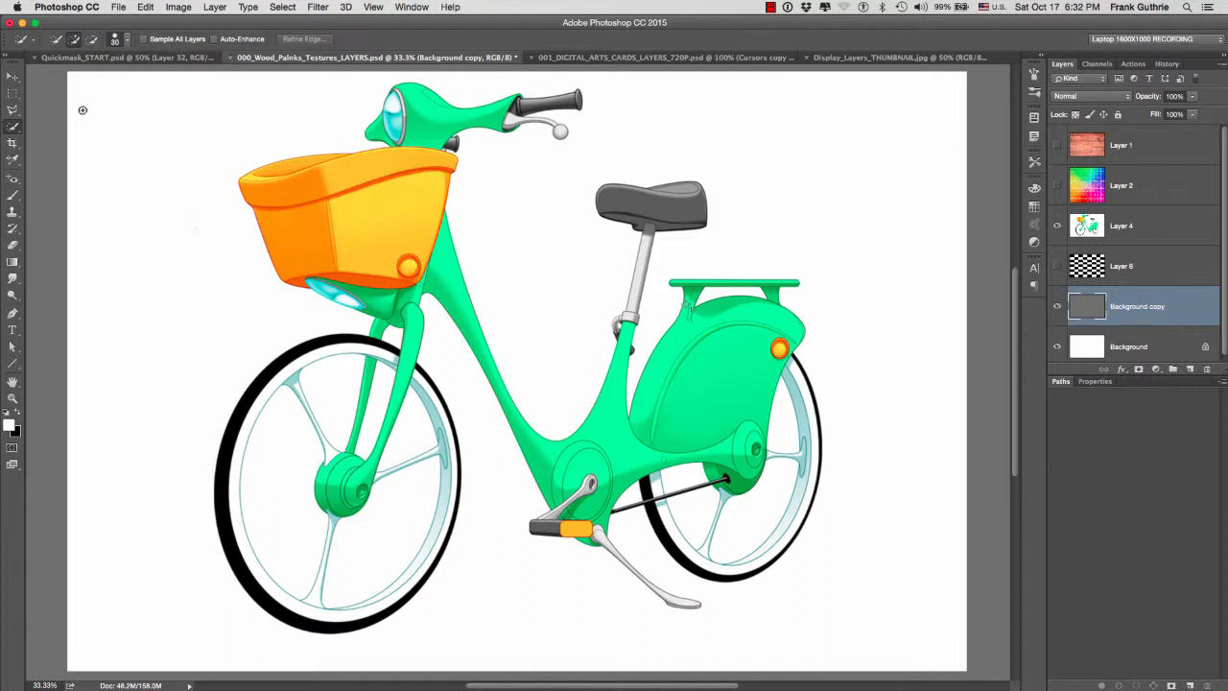
key("shift+w")
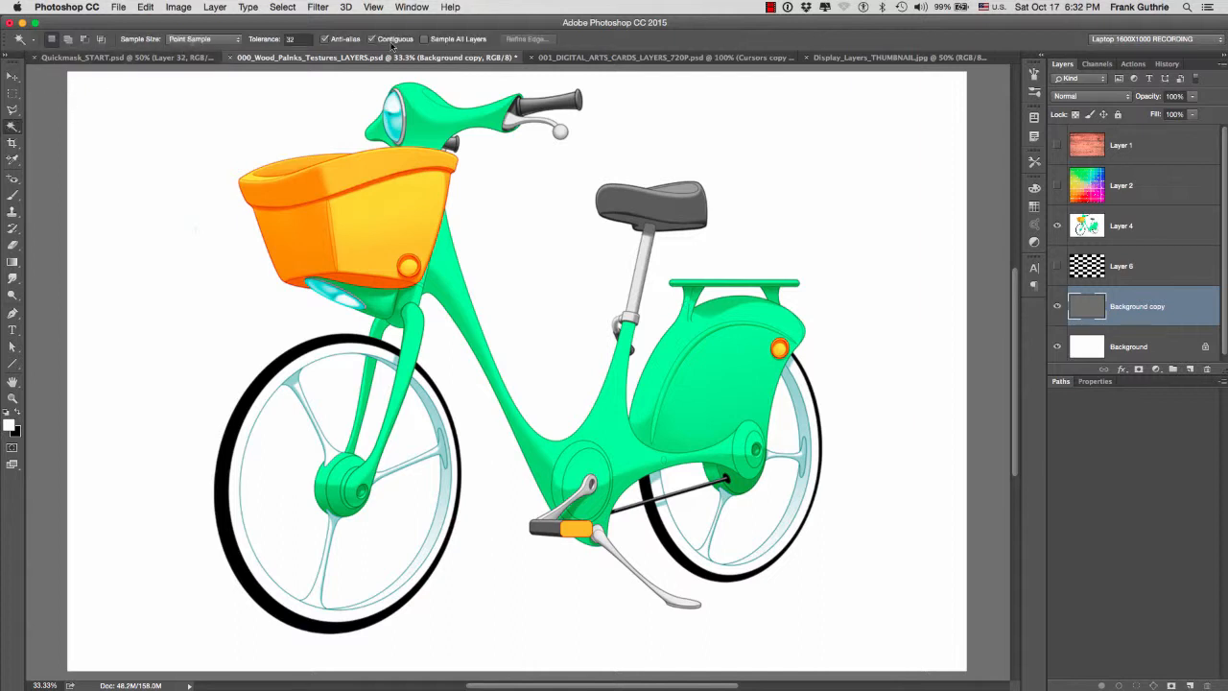
key("shift+w")
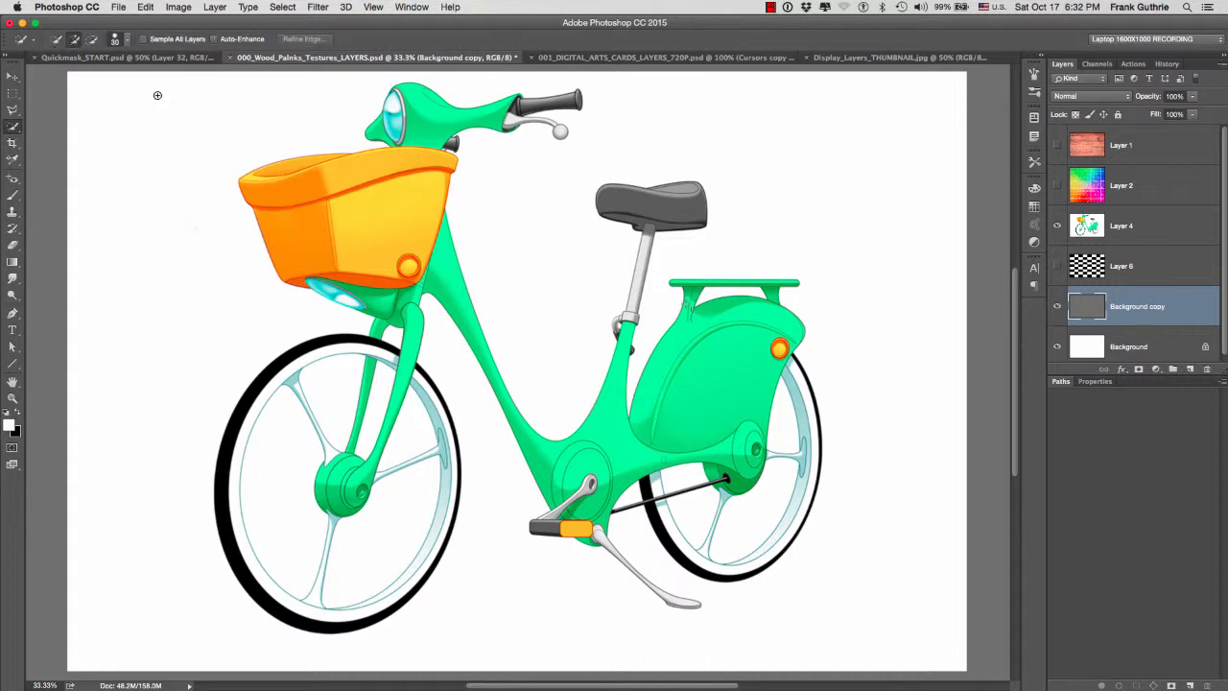
key("shift+w")
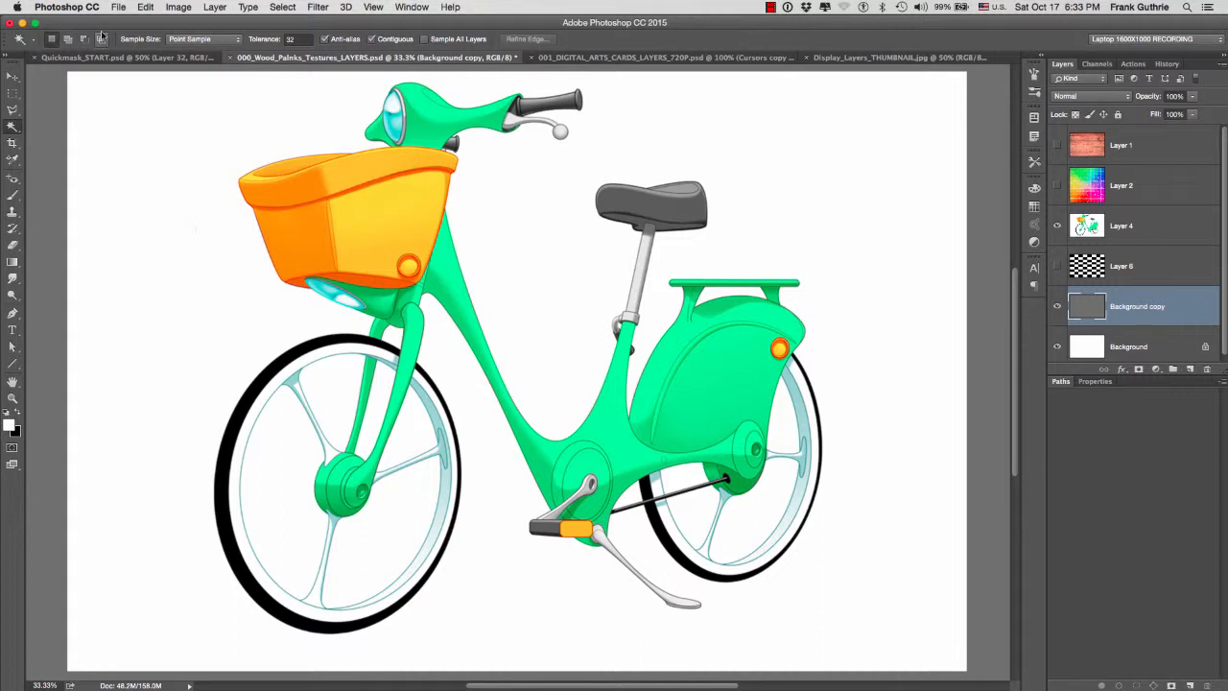
- Hide the Background copy layer, then select the white area around the bicycle on Layer 4 and check it in Quick Mask mode
left_click(1057, 307)
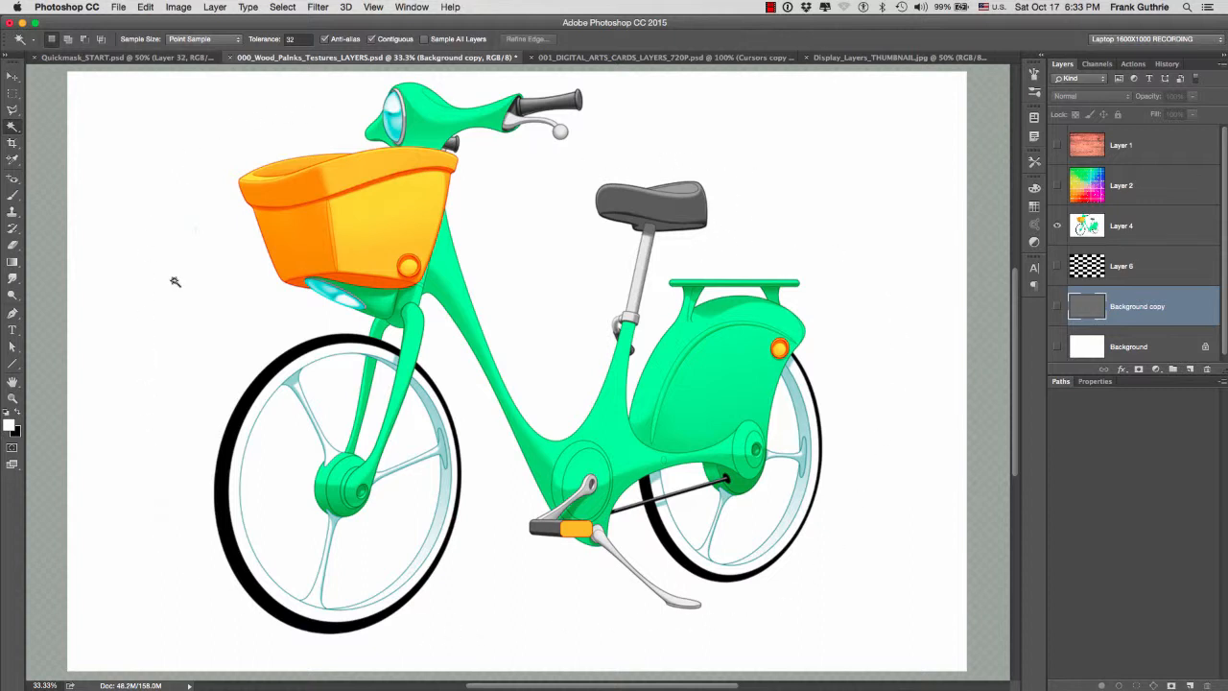
left_click(202, 129, "super")
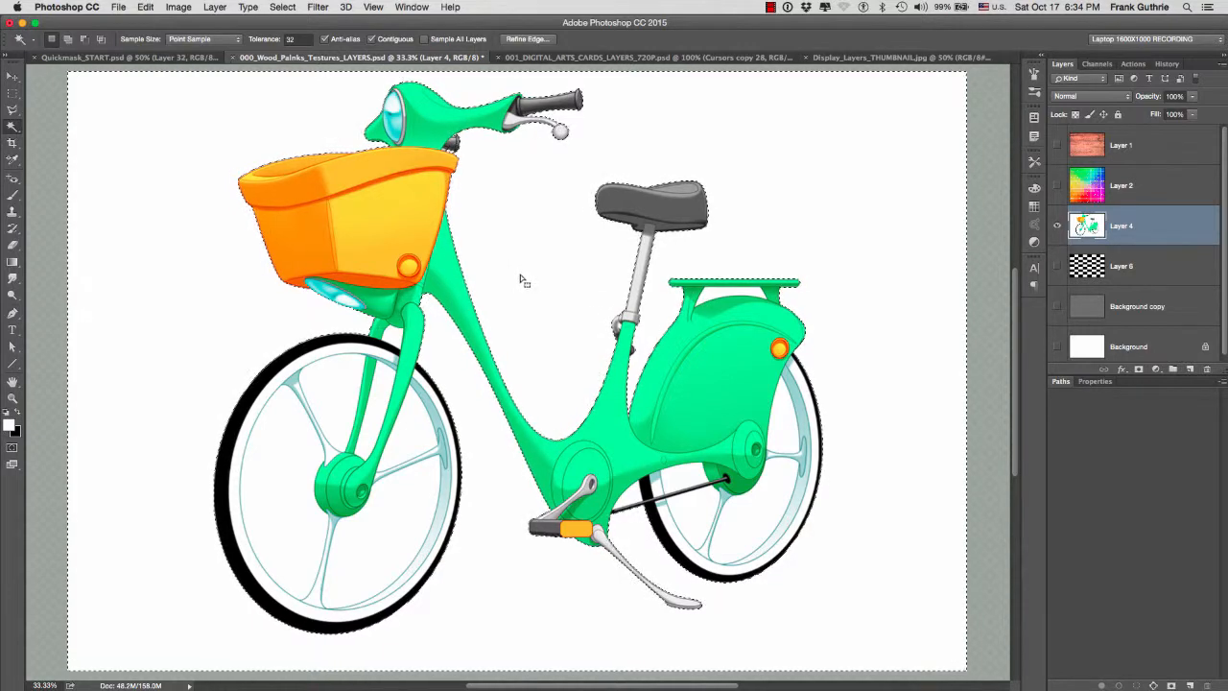
key("q")
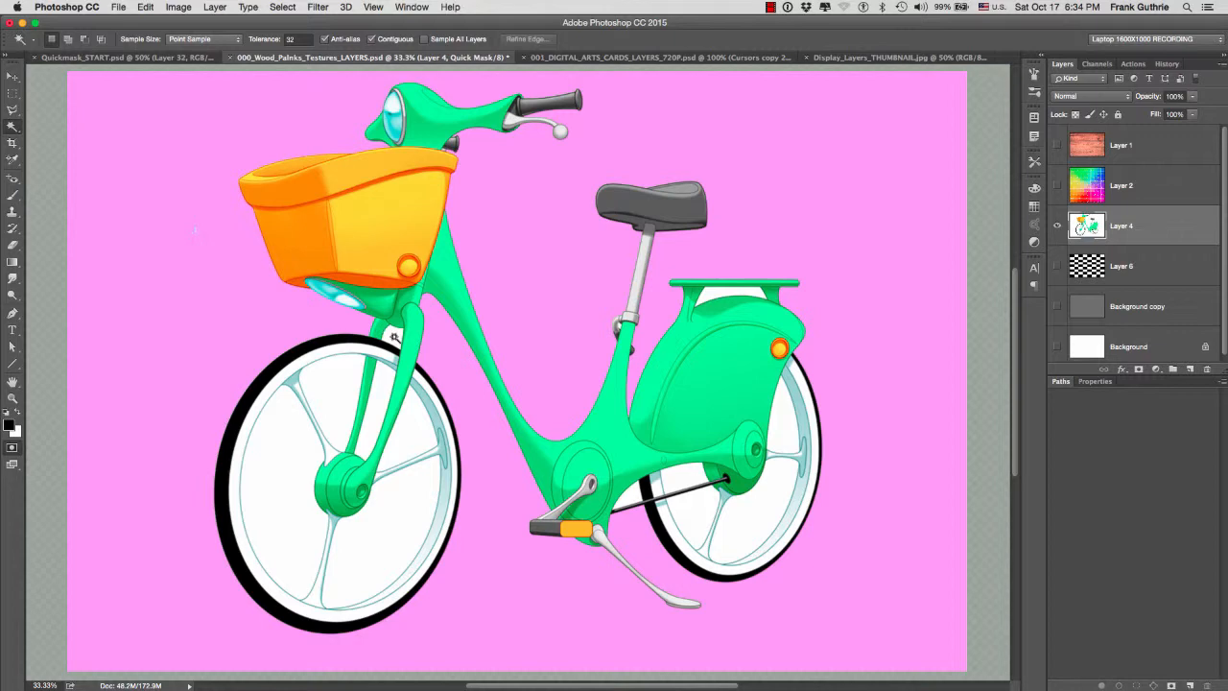
key("q")
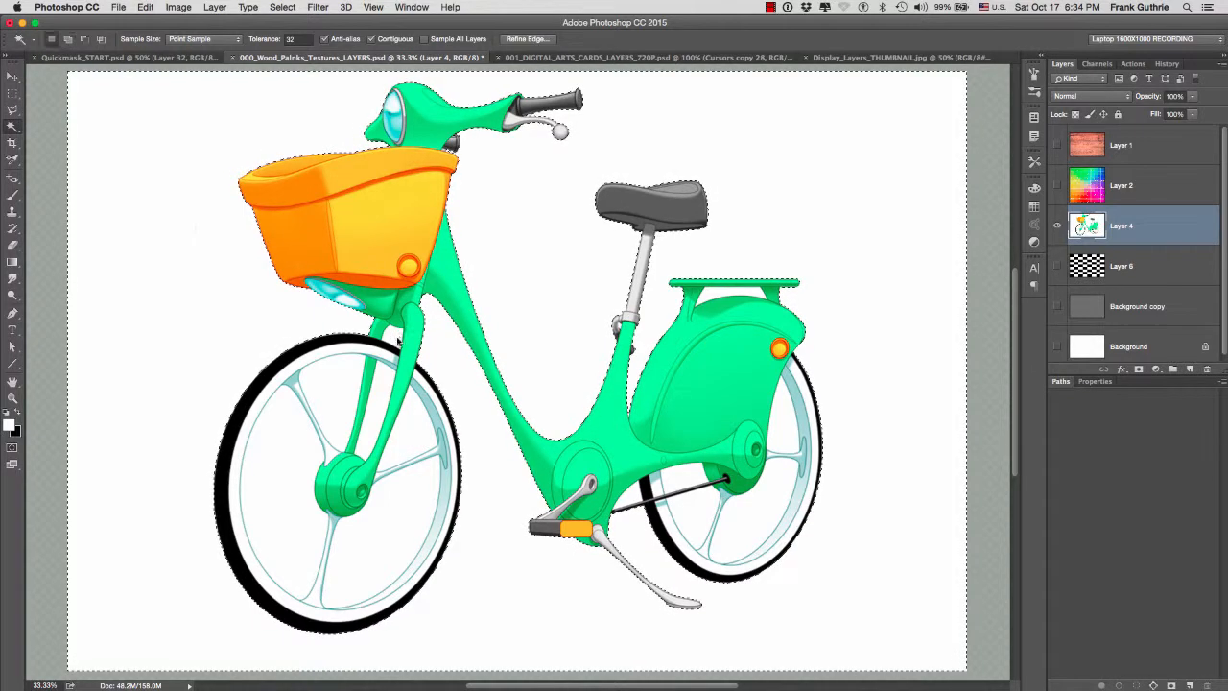
- Add the white gaps between the wheel spokes to the selection, check it in Quick Mask mode and deselect everything
left_click(301, 441, "shift")
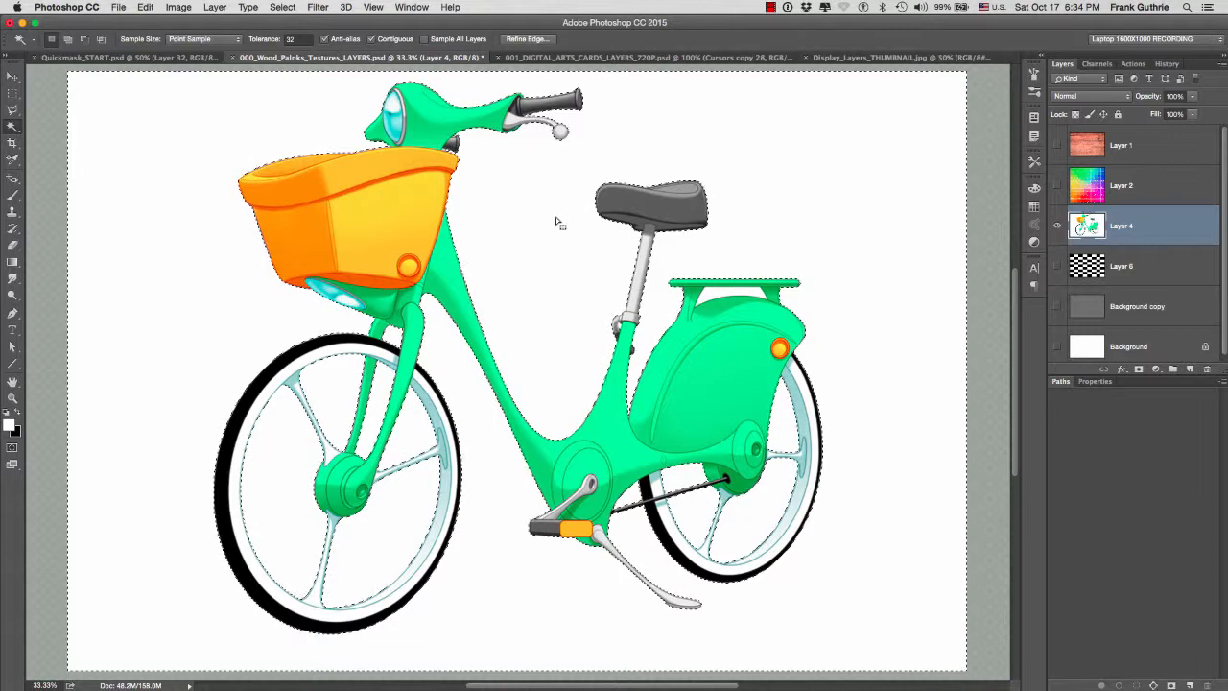
key("q")
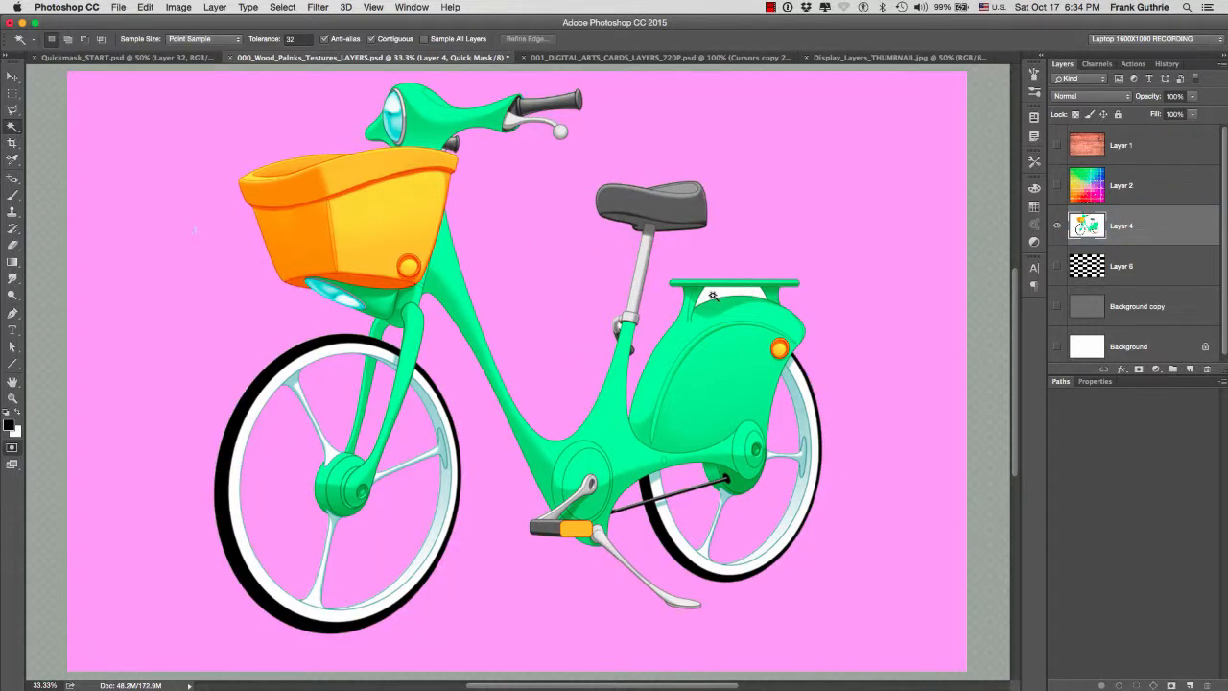
key("q")
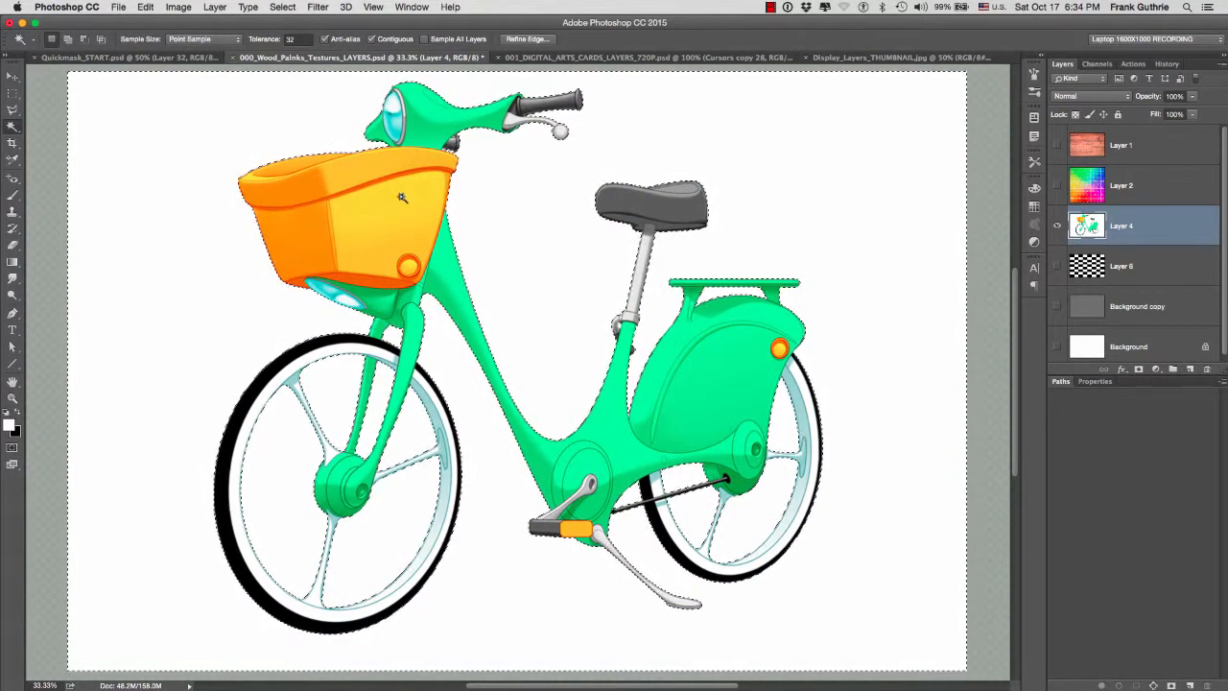
left_click(283, 7)
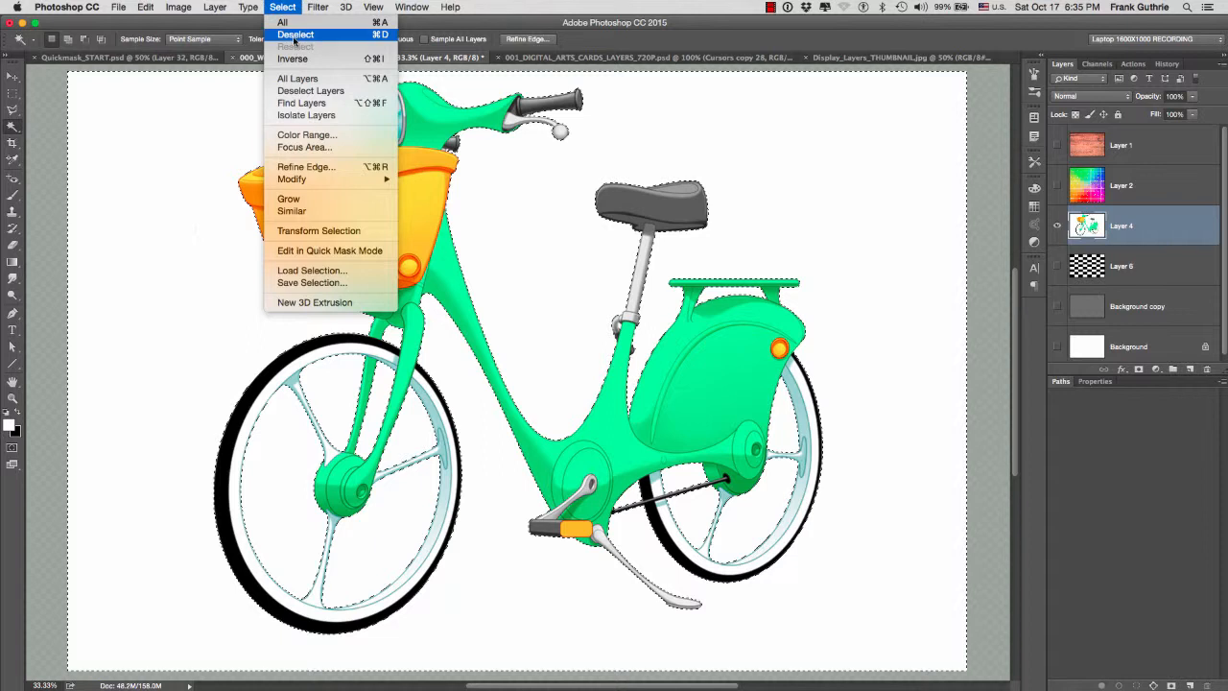
left_click(294, 36)
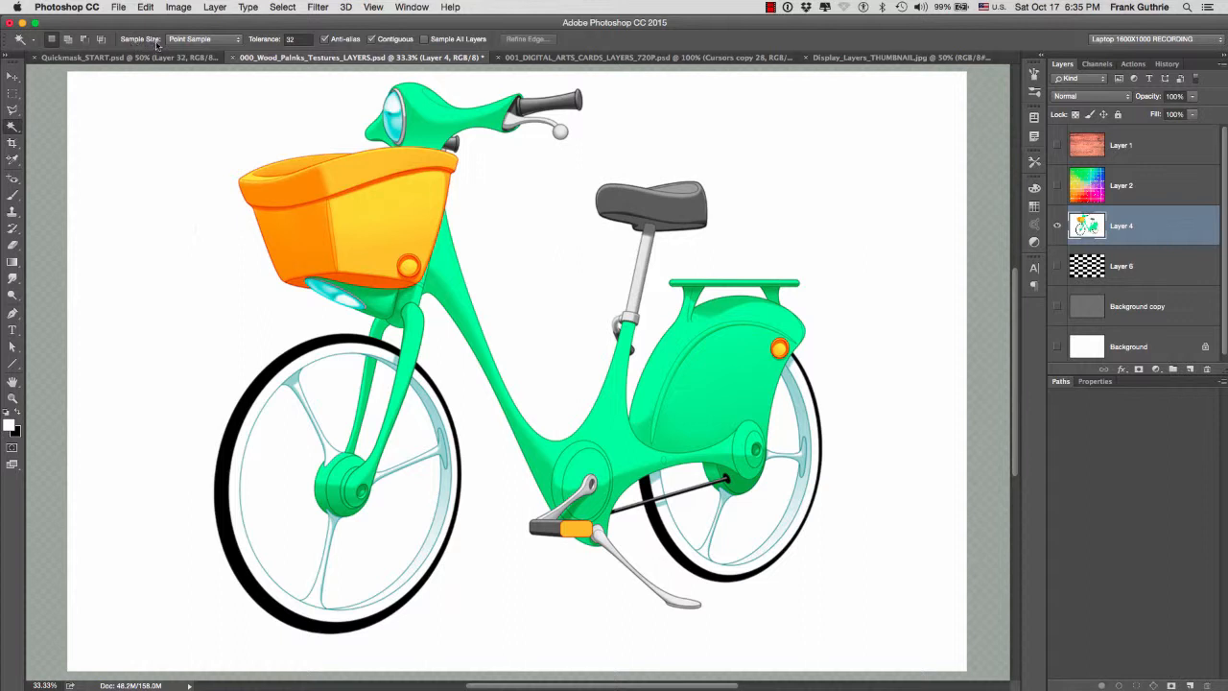
- Try selecting the basket's yellow front panel with the Magic Wand, keeping the sample size at Point Sample
left_click(214, 39)
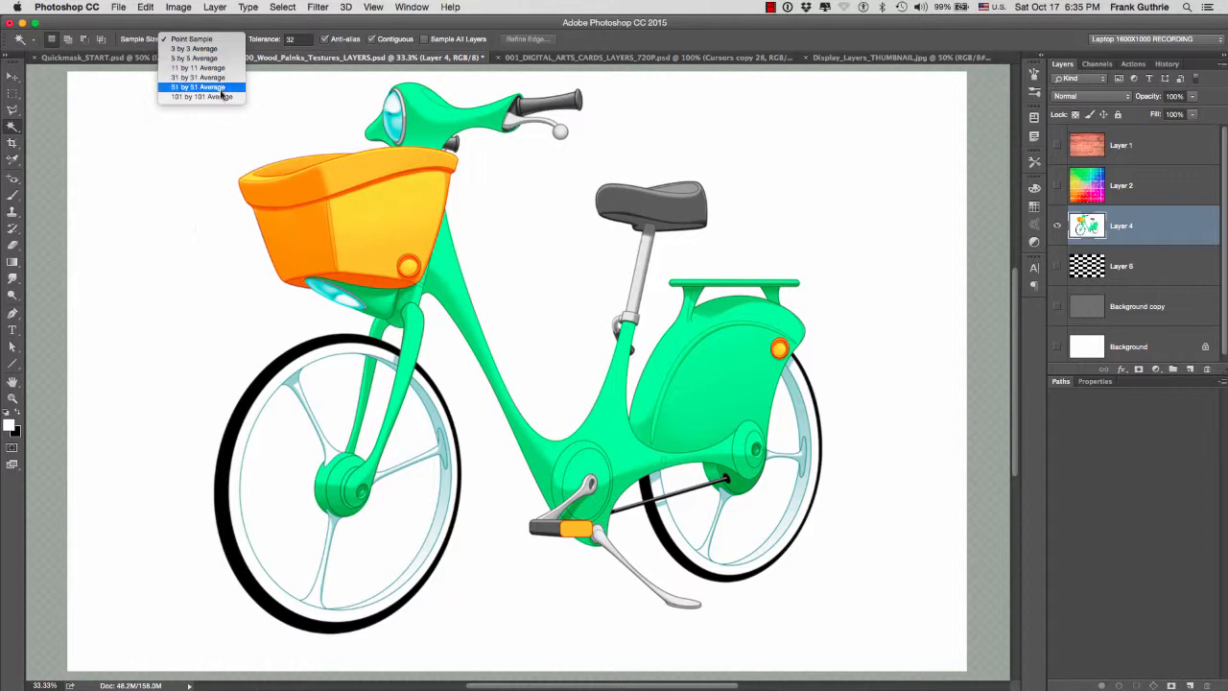
left_click(204, 153)
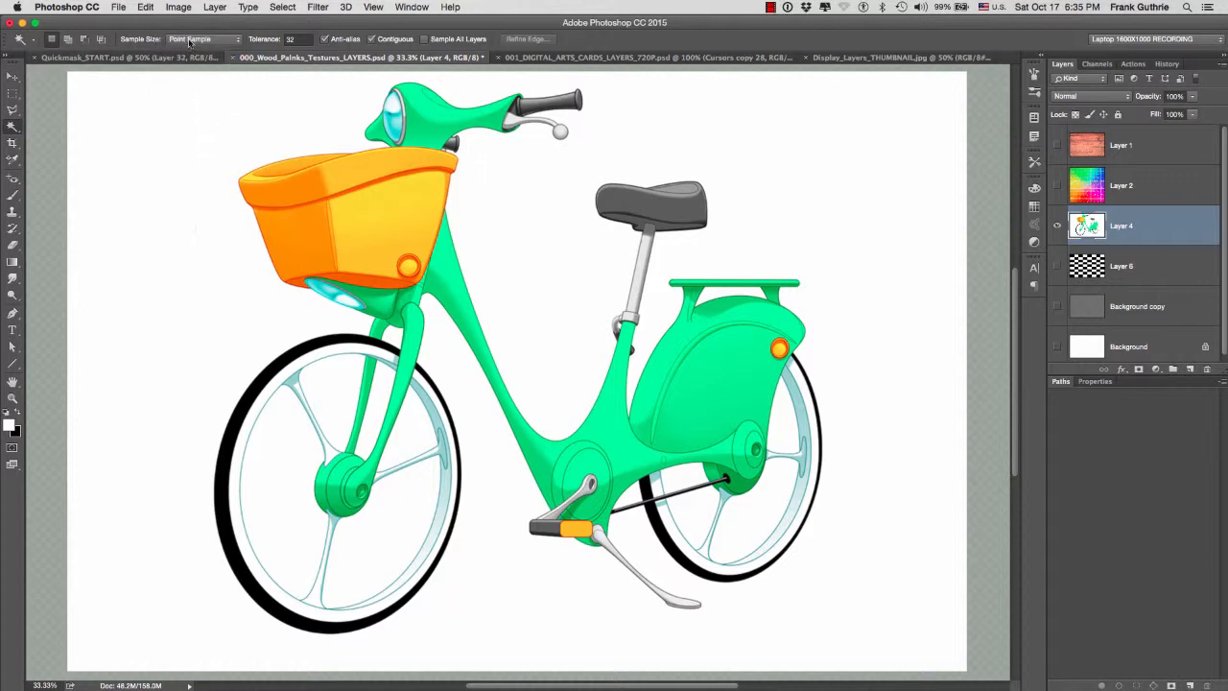
left_click(380, 207)
key("super+d")
left_click(215, 41)
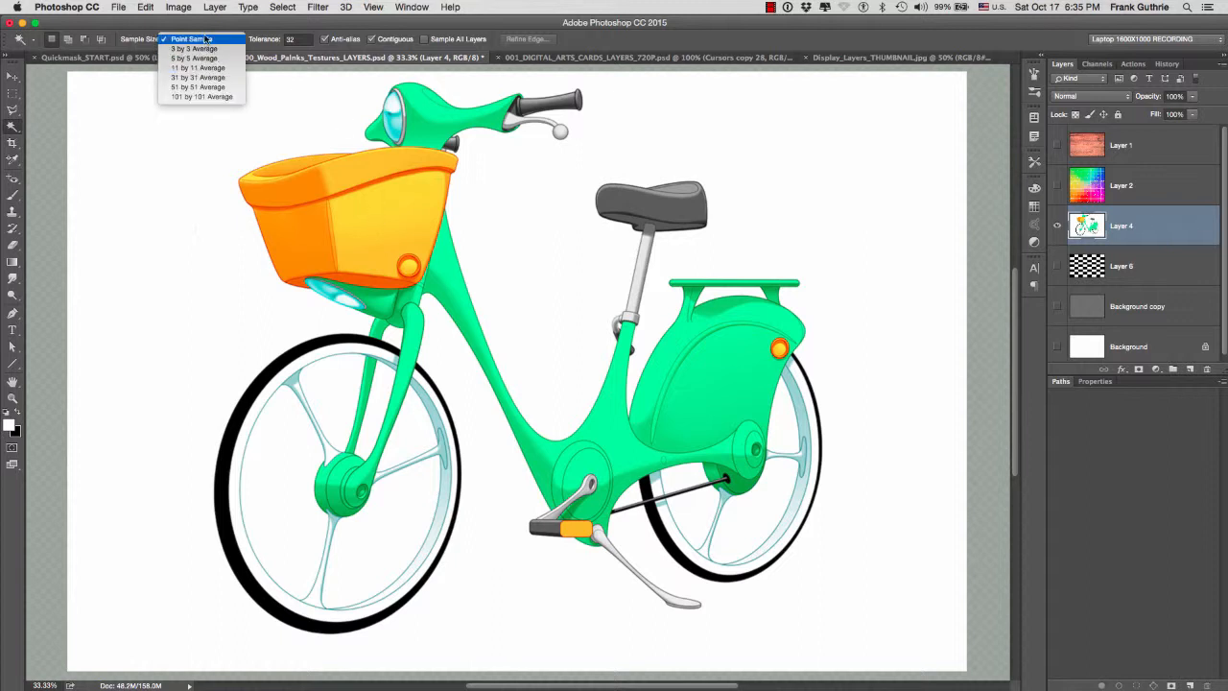
left_click(206, 39)
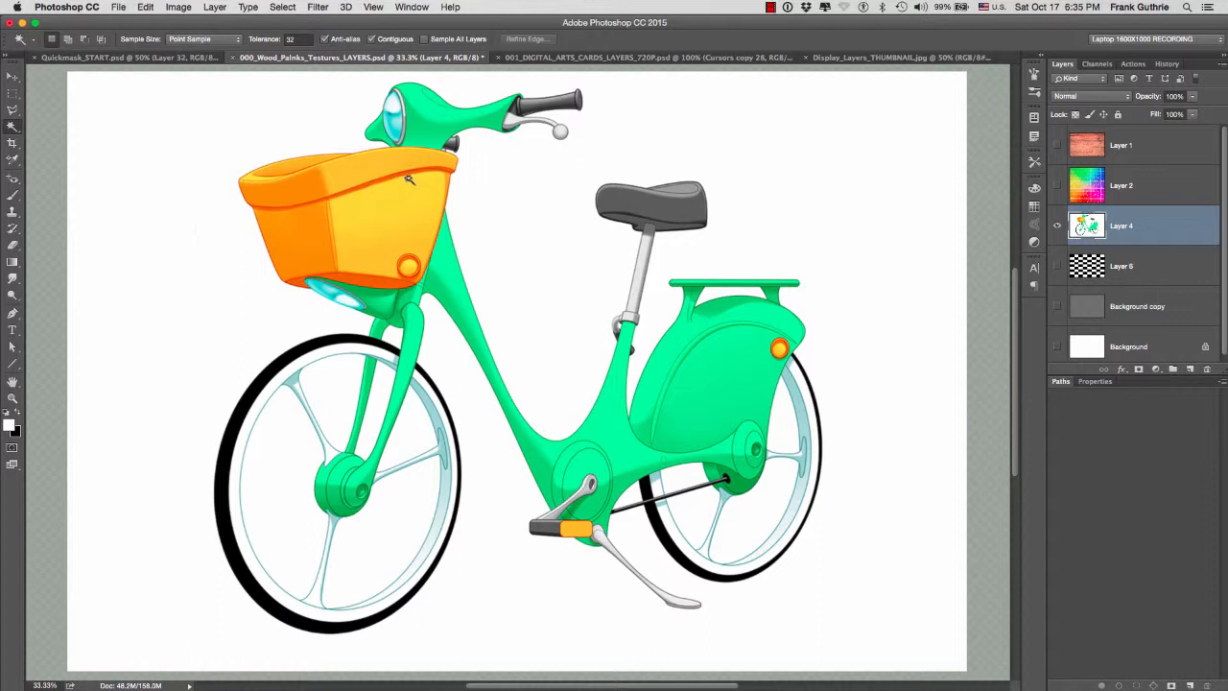
- Set the sample size to 31 by 31 Average and try selecting the basket's yellow front panel
left_click(215, 41)
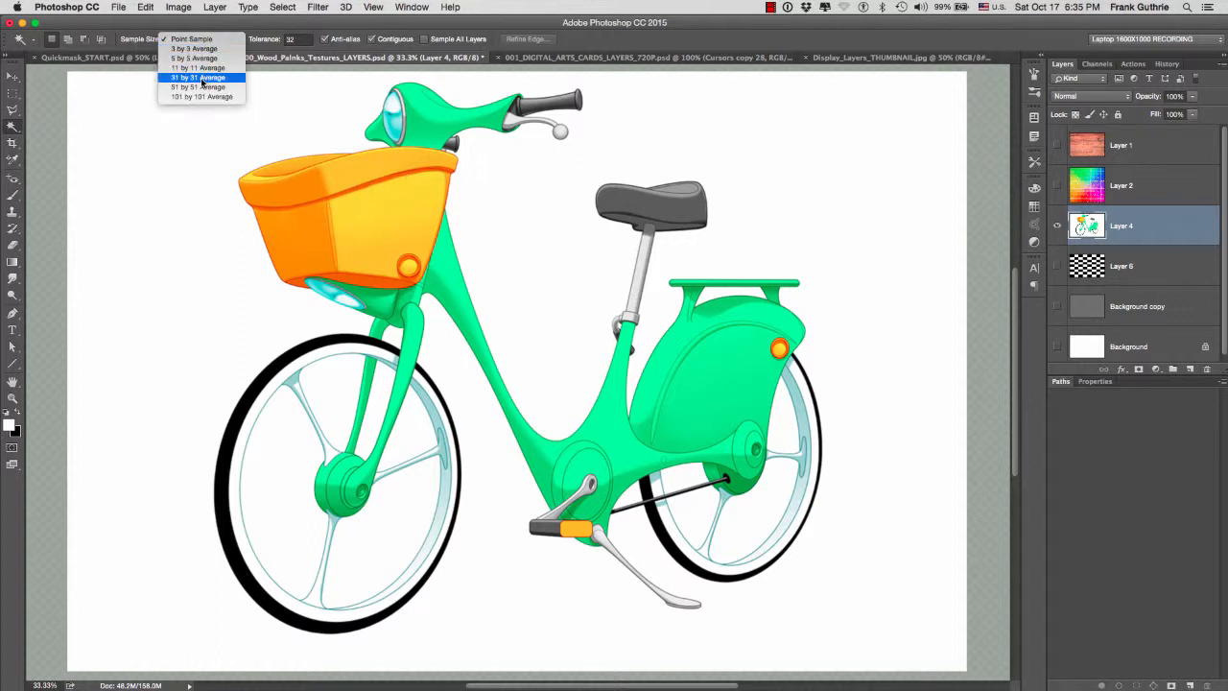
left_click(202, 81)
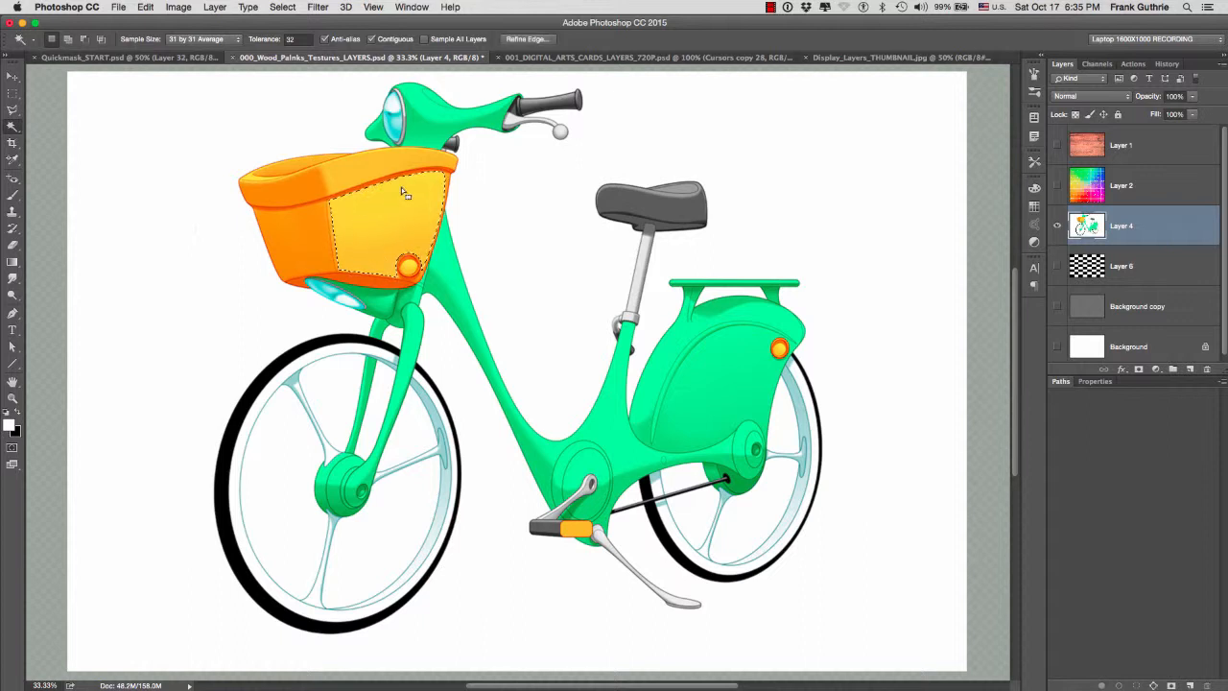
key("super+d")
- Set the tolerance to 1 and the sample size to Point Sample, and try selecting spots on the basket's yellow front panel
left_click(297, 39)
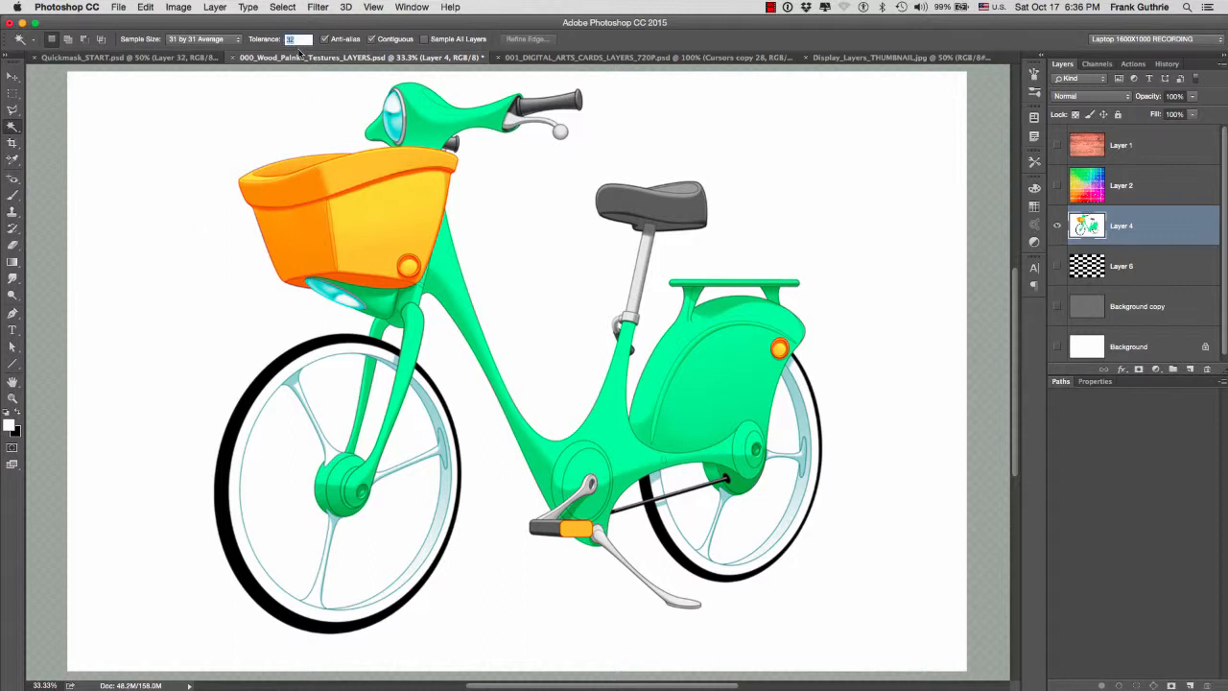
left_click(218, 42)
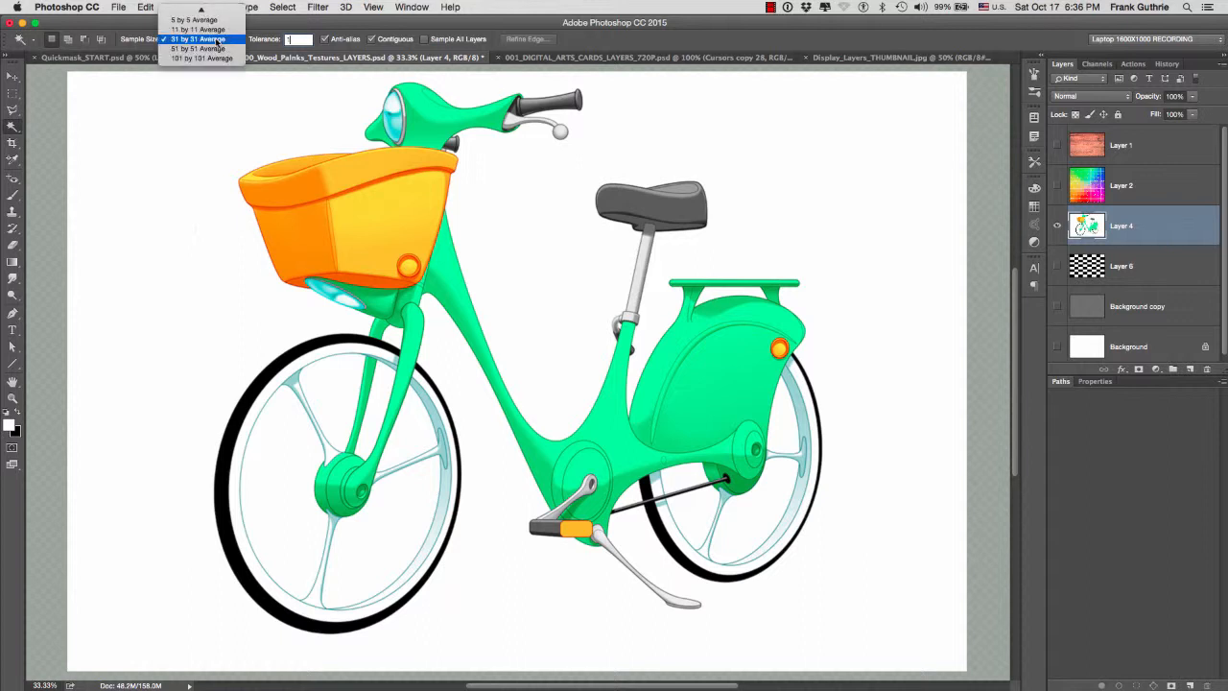
left_click(211, 10)
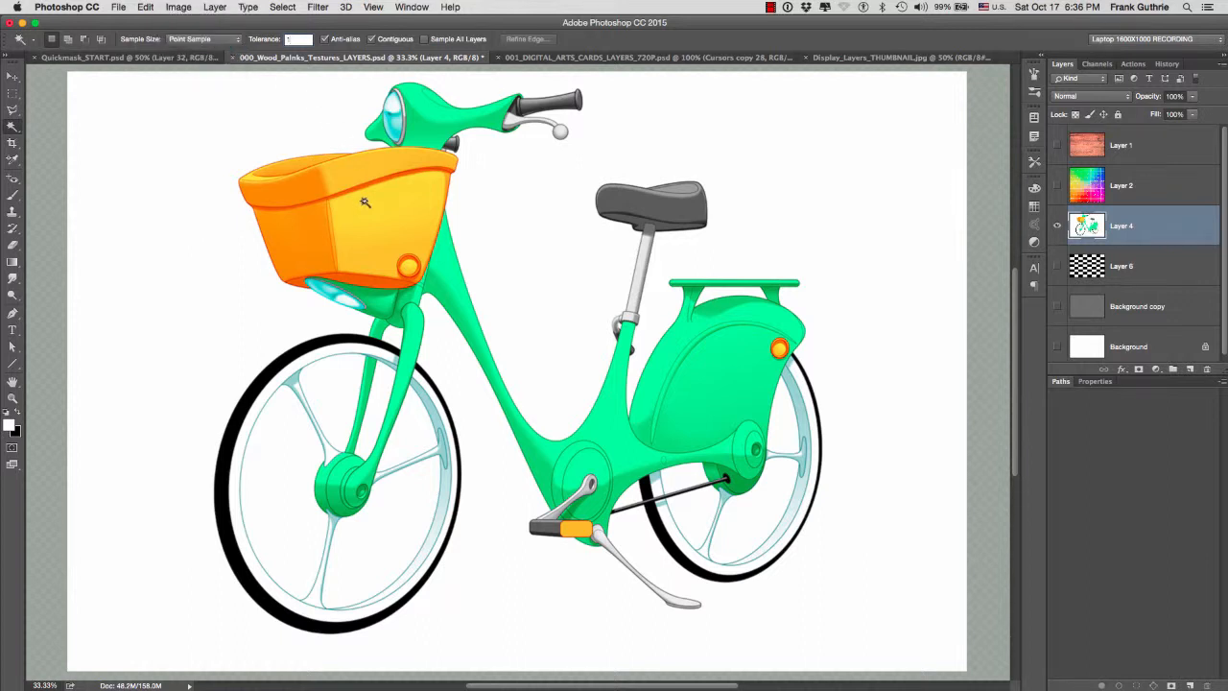
left_click(383, 215)
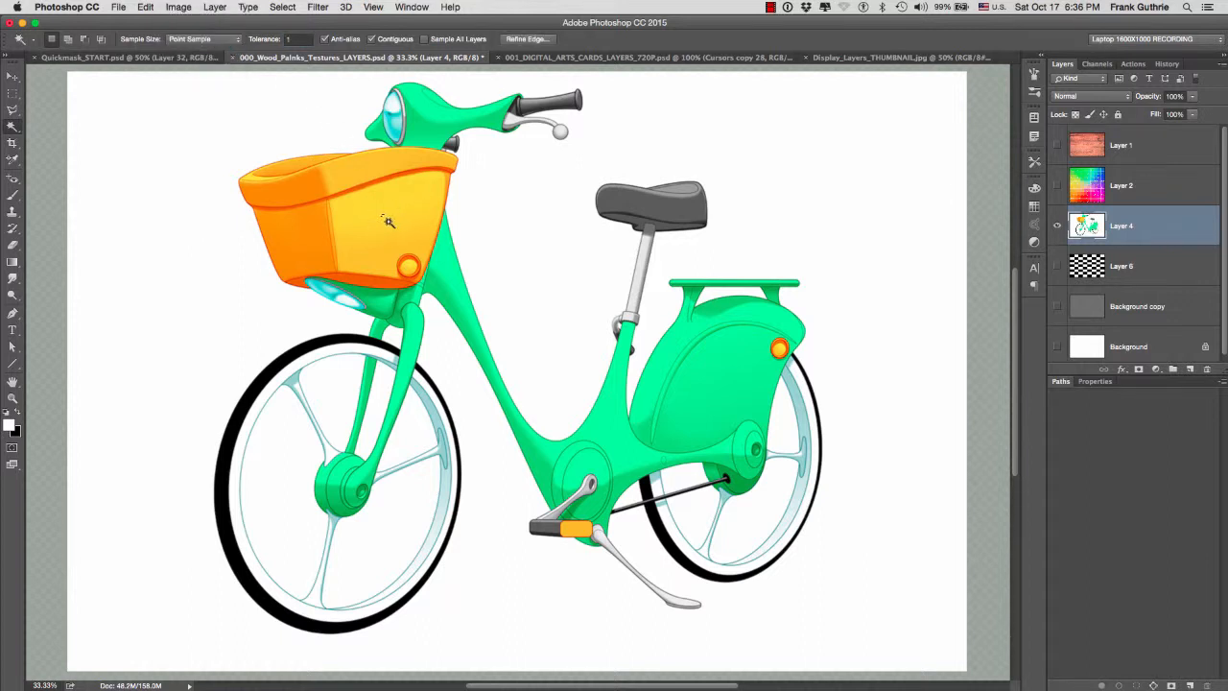
left_click_drag(375, 211, 492, 241)
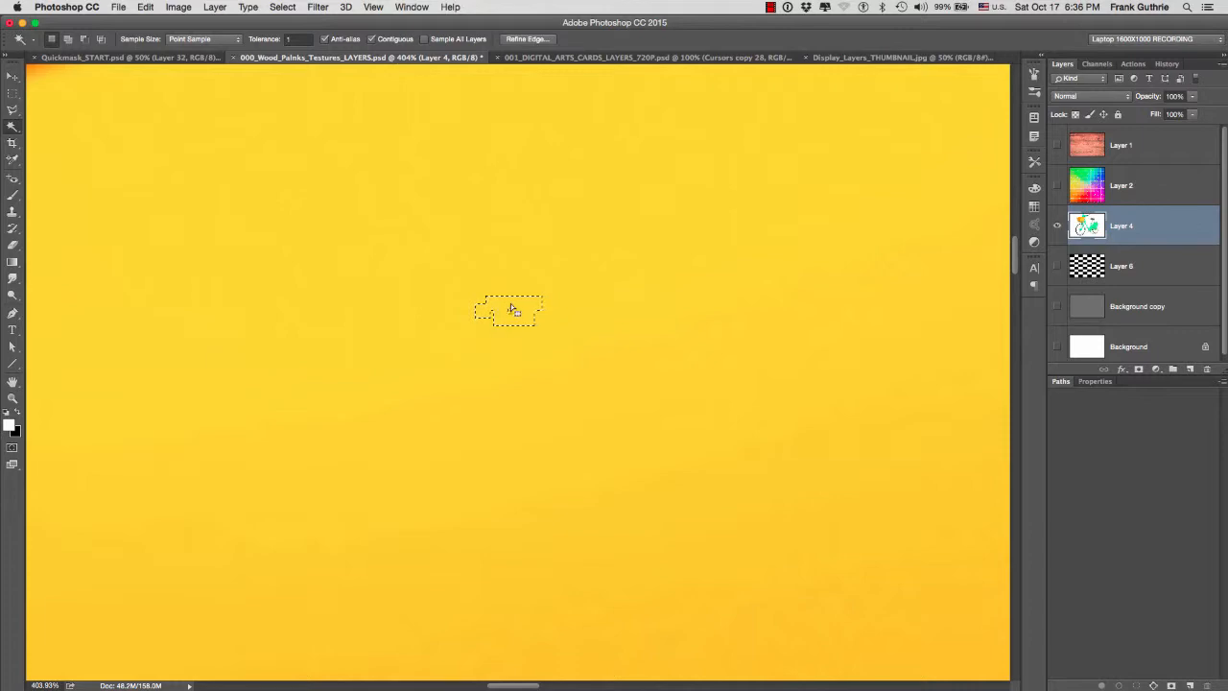
left_click(483, 240)
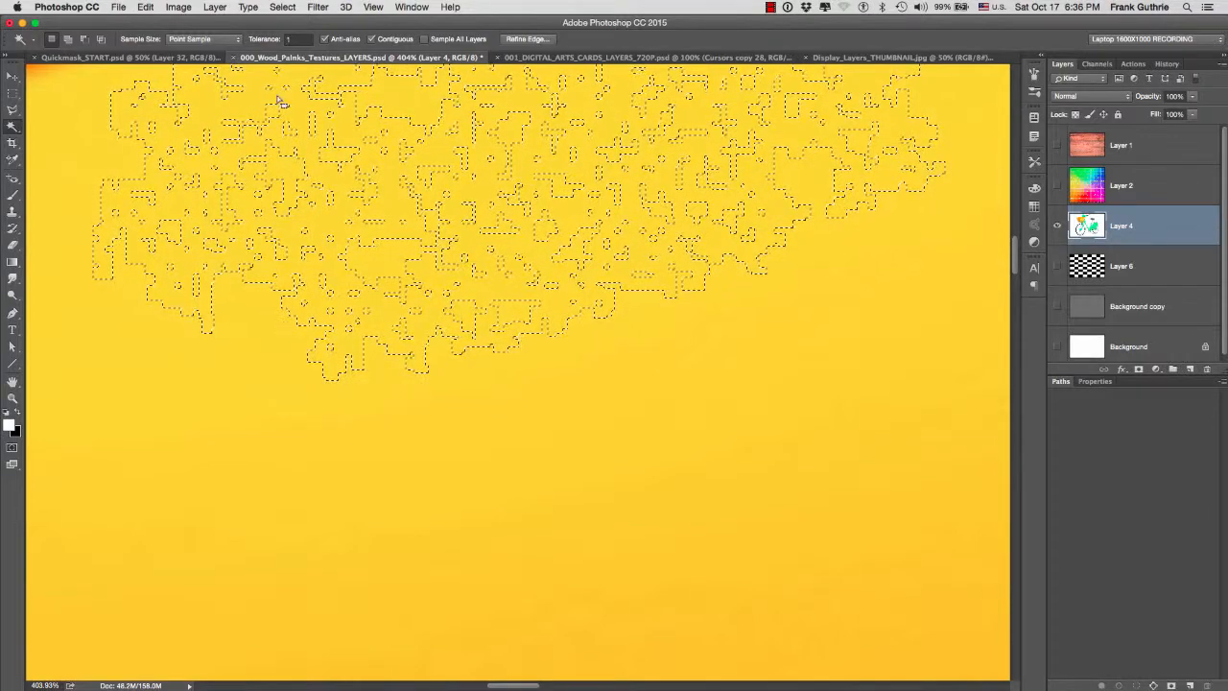
key("super+0")
key("super+d")
- Set the tolerance to 32, select the basket's yellow front panel, inspect the selection edge up close and deselect it
key("super+plus")
left_click(296, 39)
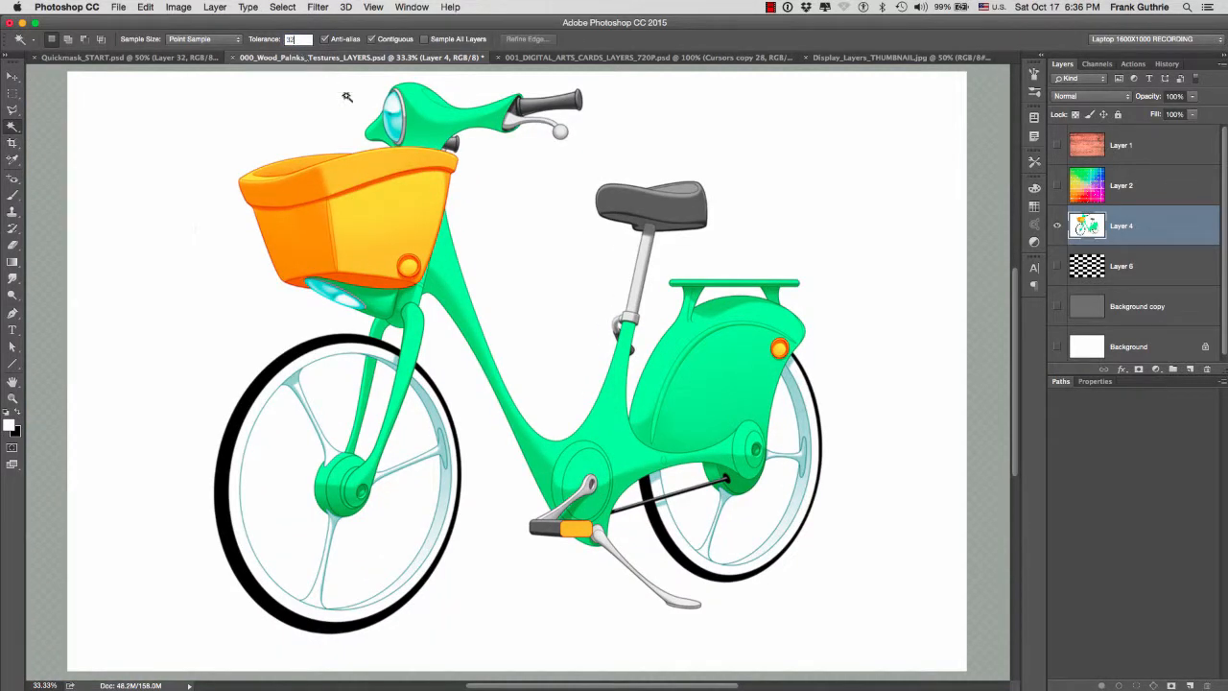
type("32")
left_click(383, 215)
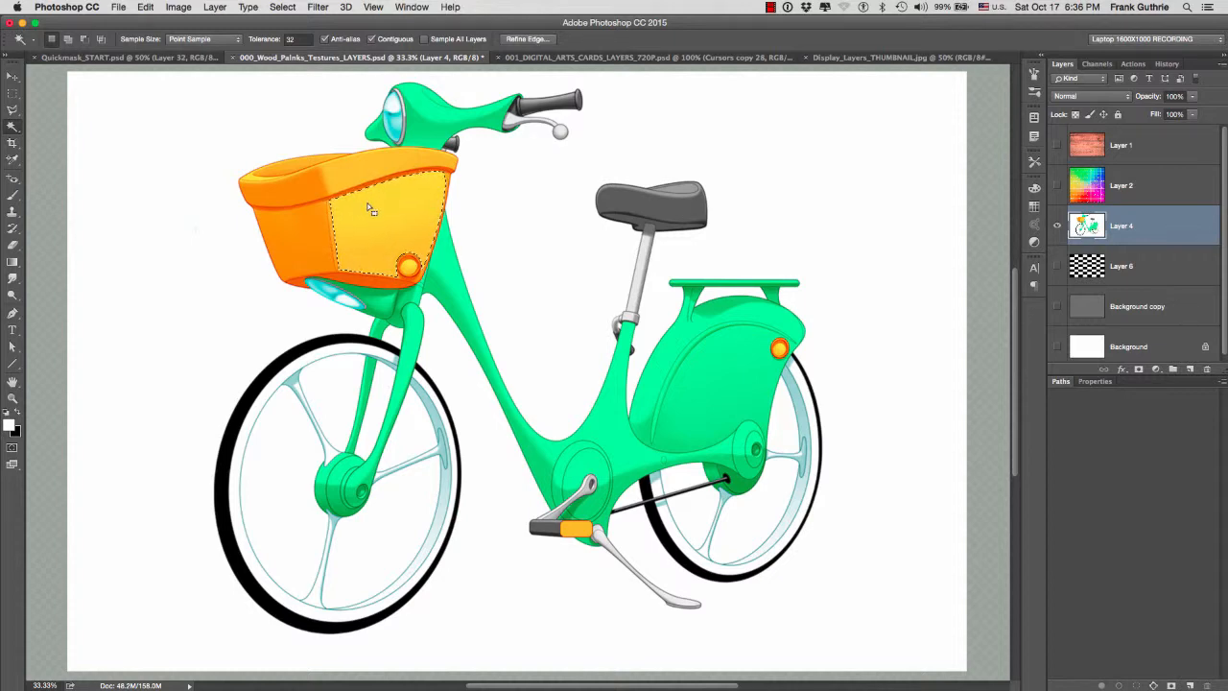
left_click_drag(329, 152, 399, 230)
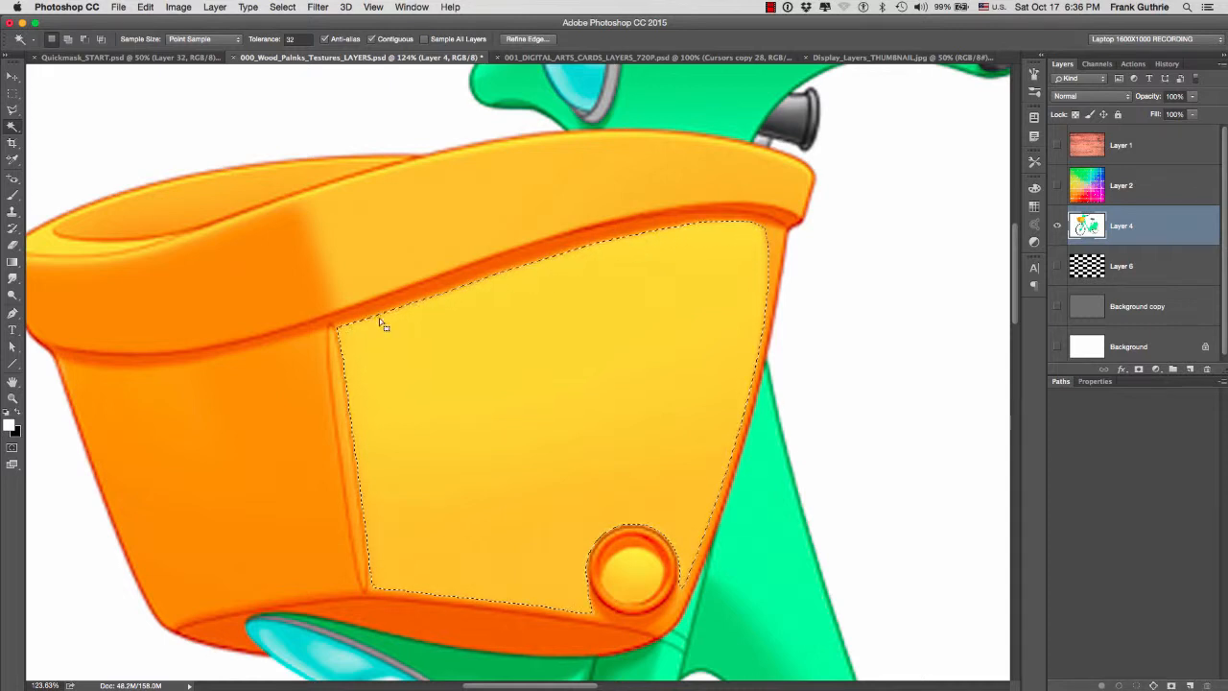
left_click_drag(341, 325, 406, 297)
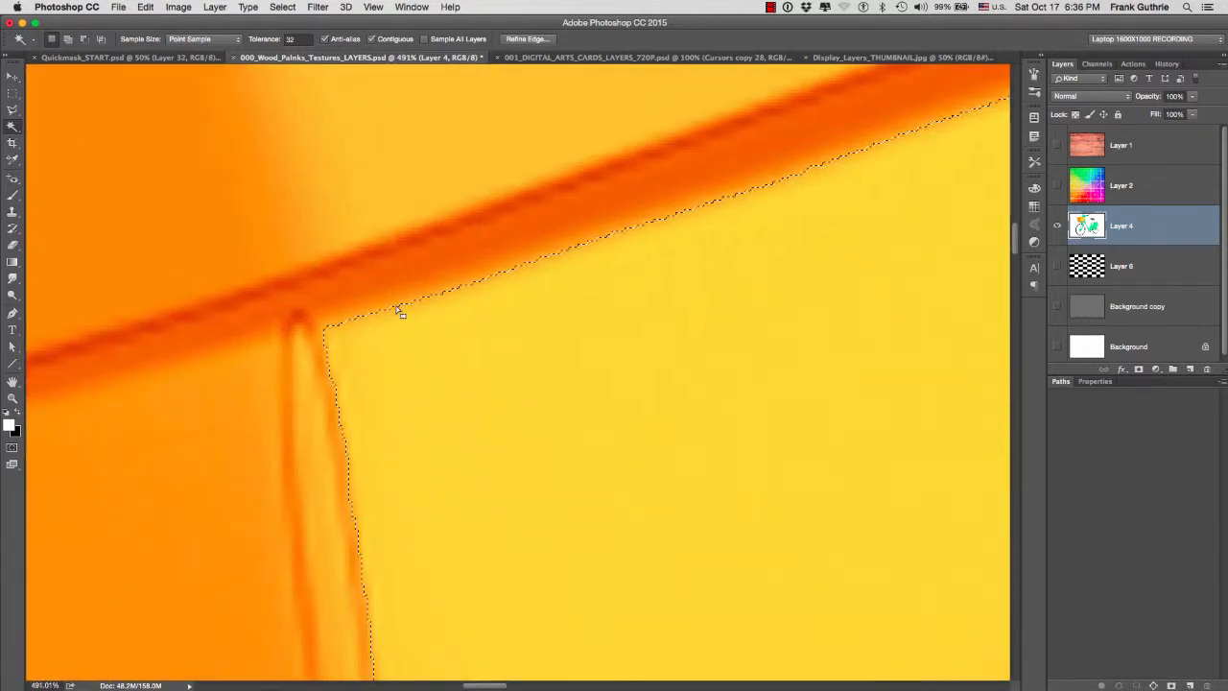
left_click_drag(404, 312, 324, 309)
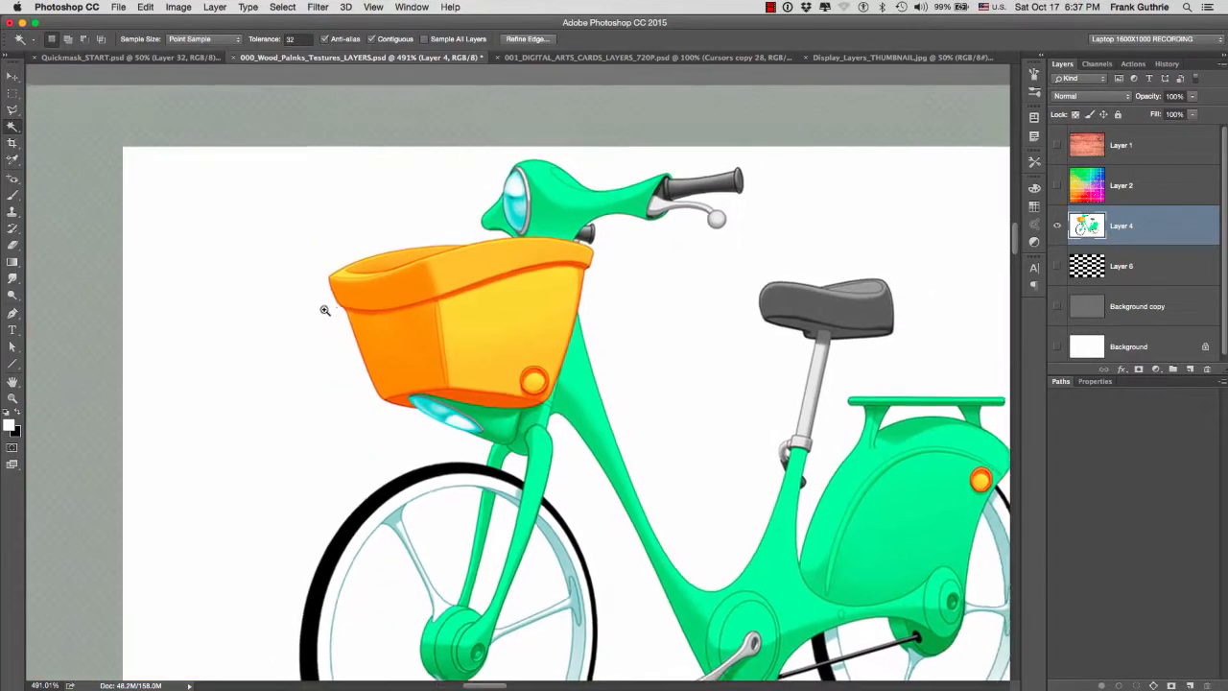
key("super+minus")
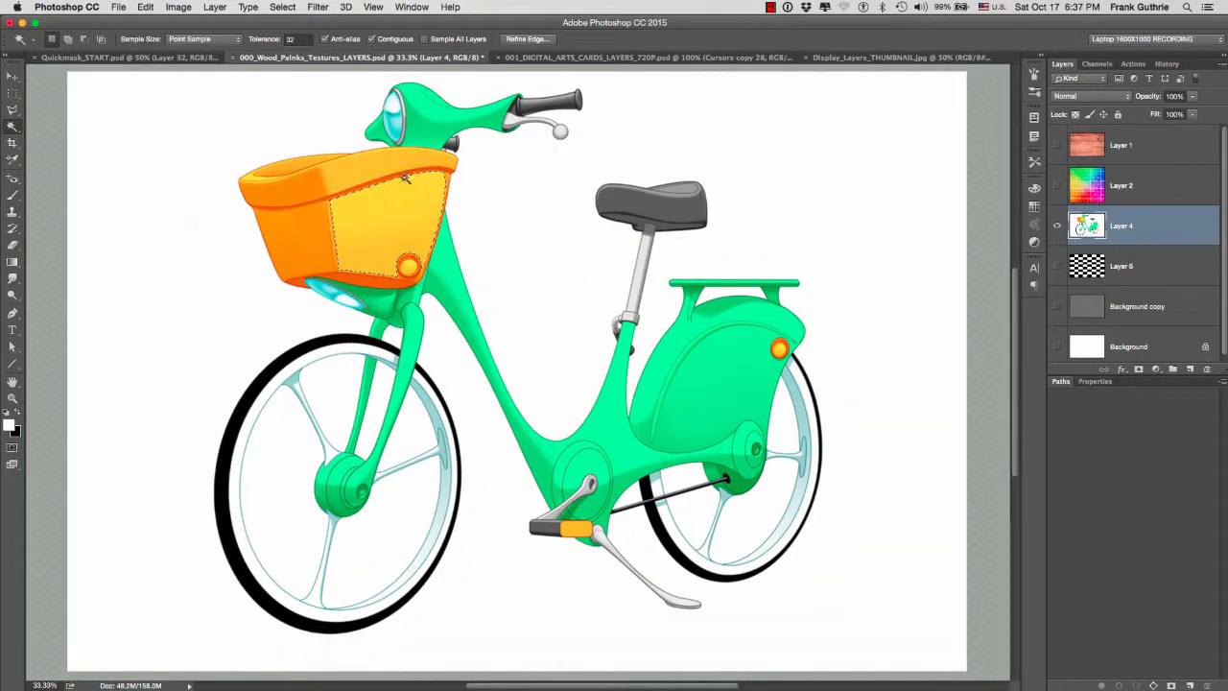
key("super+d")
- Set the tolerance to 255 and make a Magic Wand selection on the bicycle
left_click(292, 40)
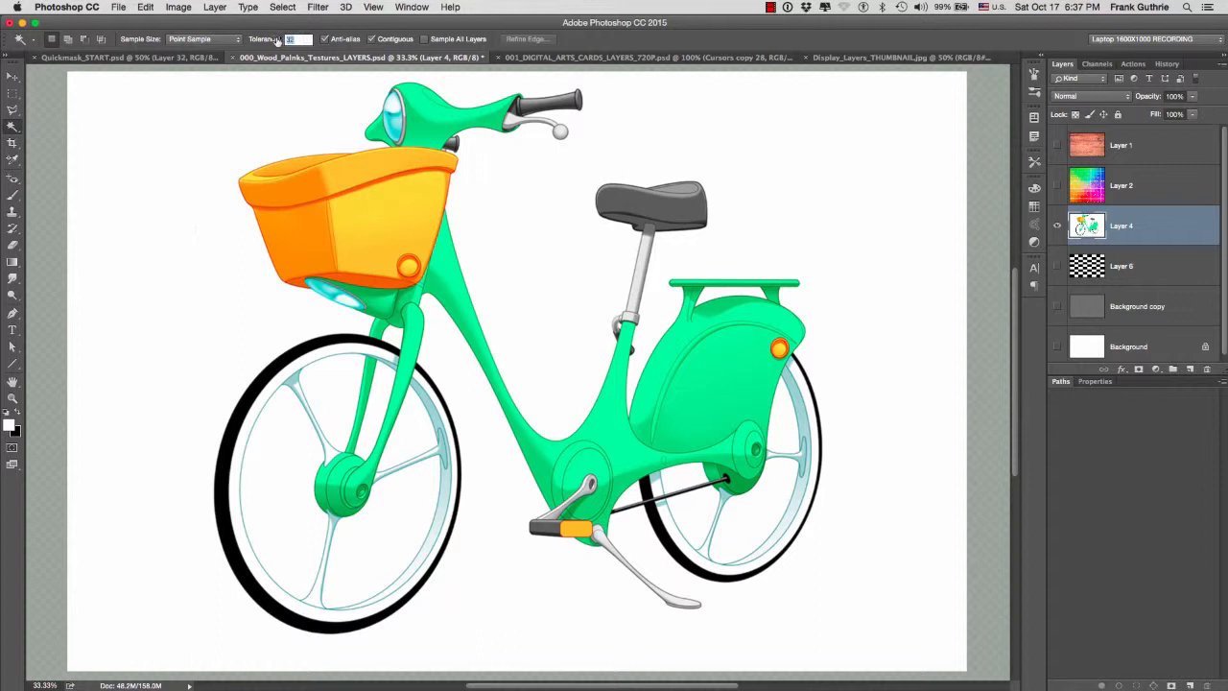
left_click(284, 41)
left_click(396, 209)
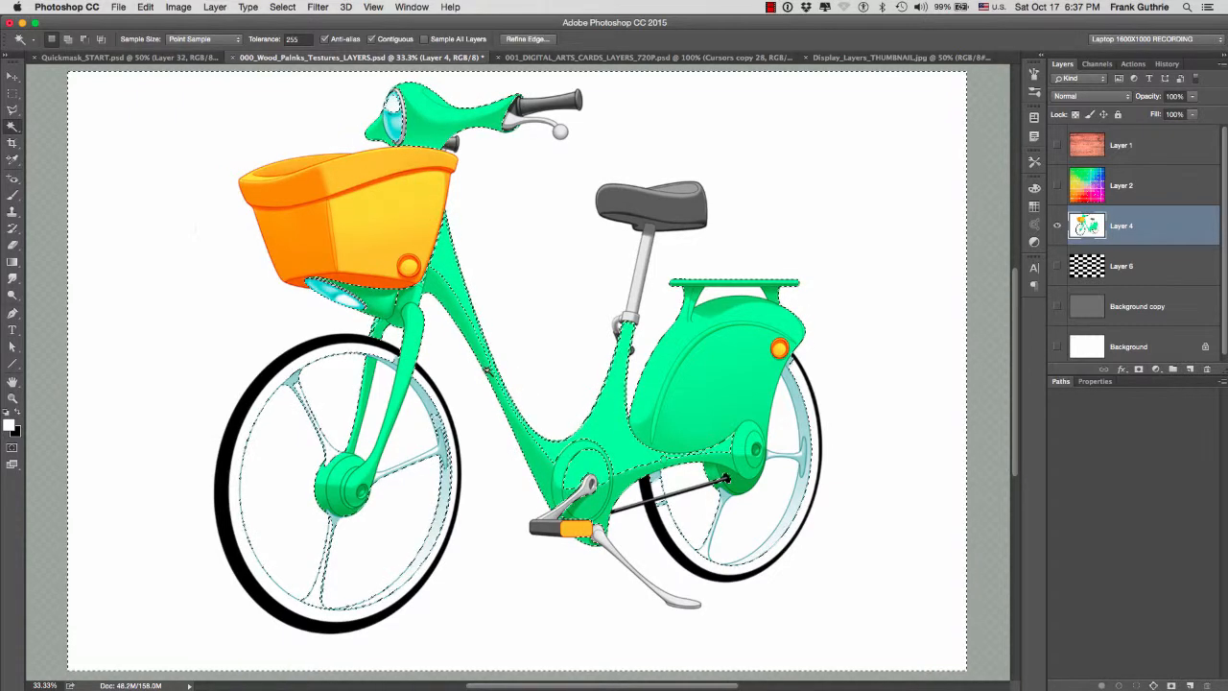
- Preview the current selection as a Quick Mask overlay and return to standard mode
key("q")
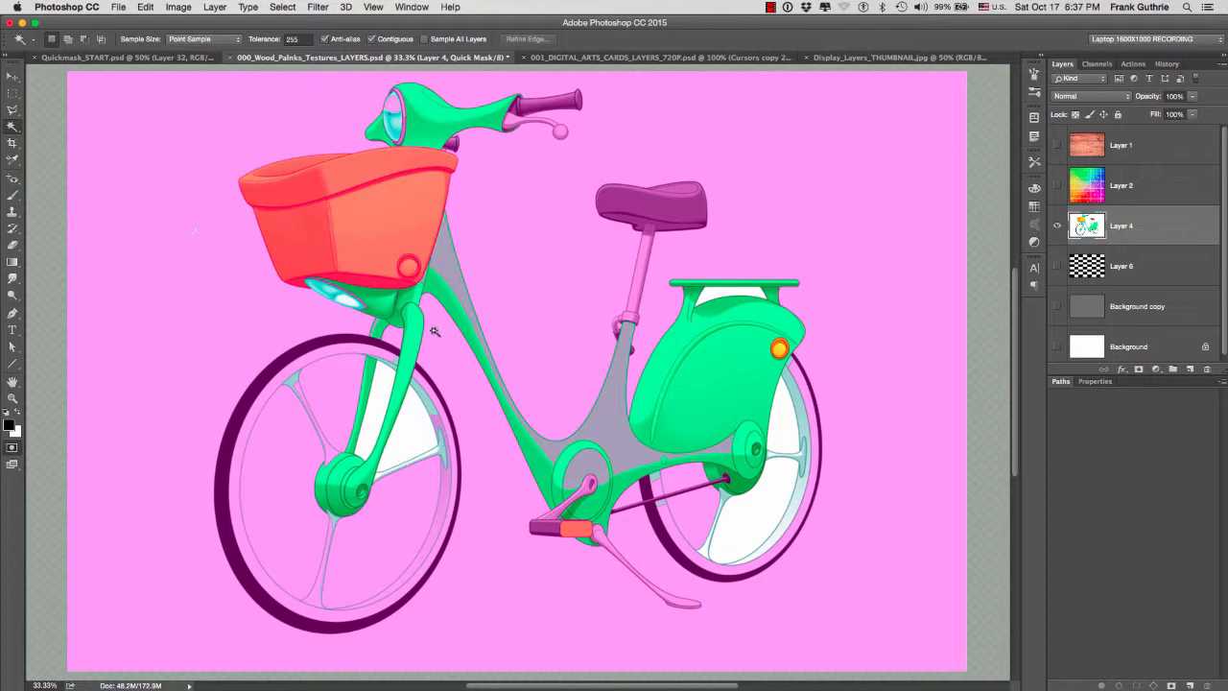
key("q")
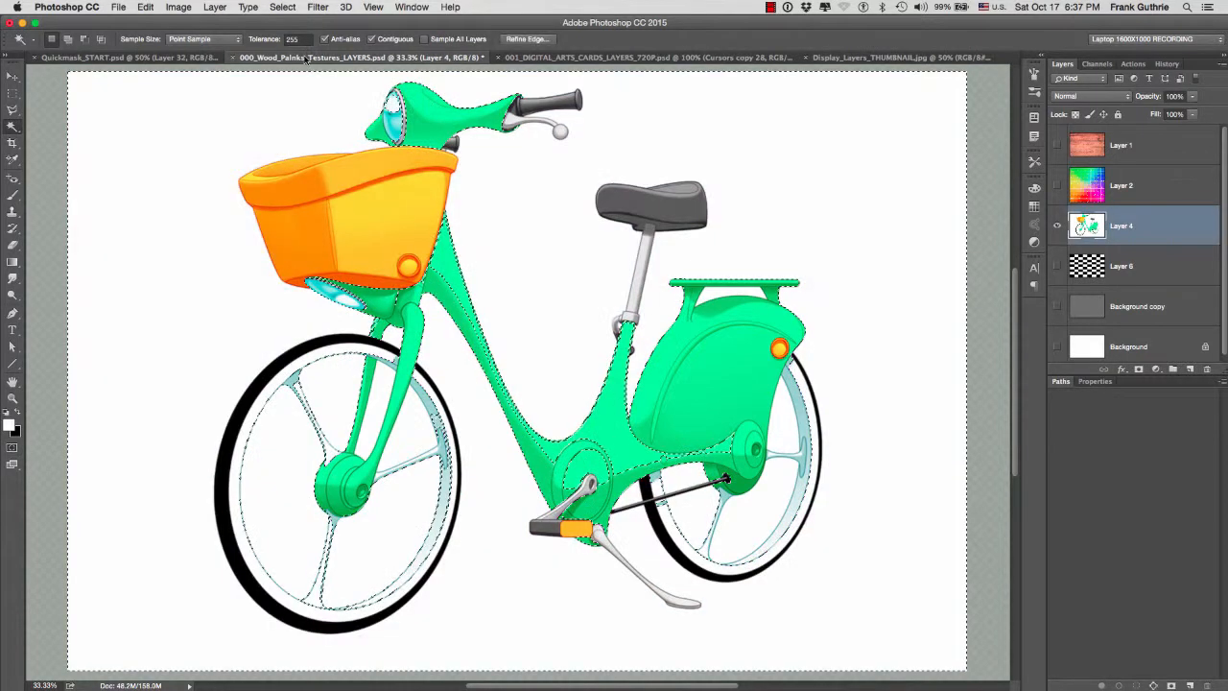
- Set the Magic Wand tolerance to 32 and deselect the current selection
left_click(291, 39)
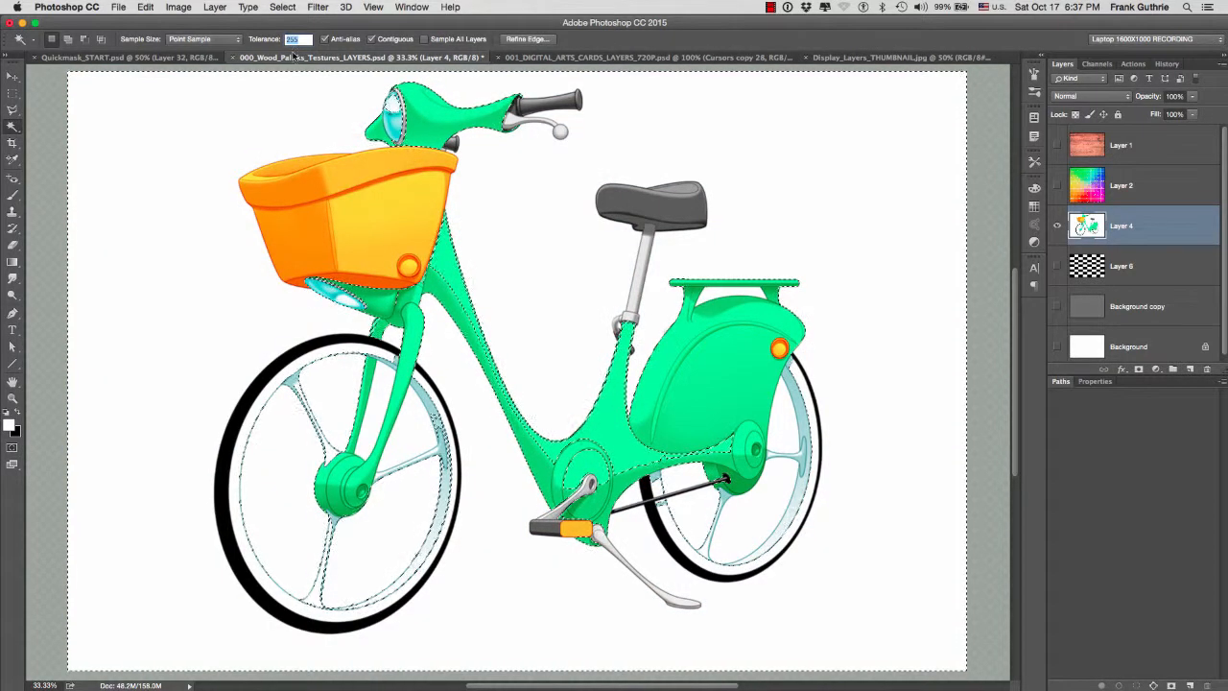
type("32")
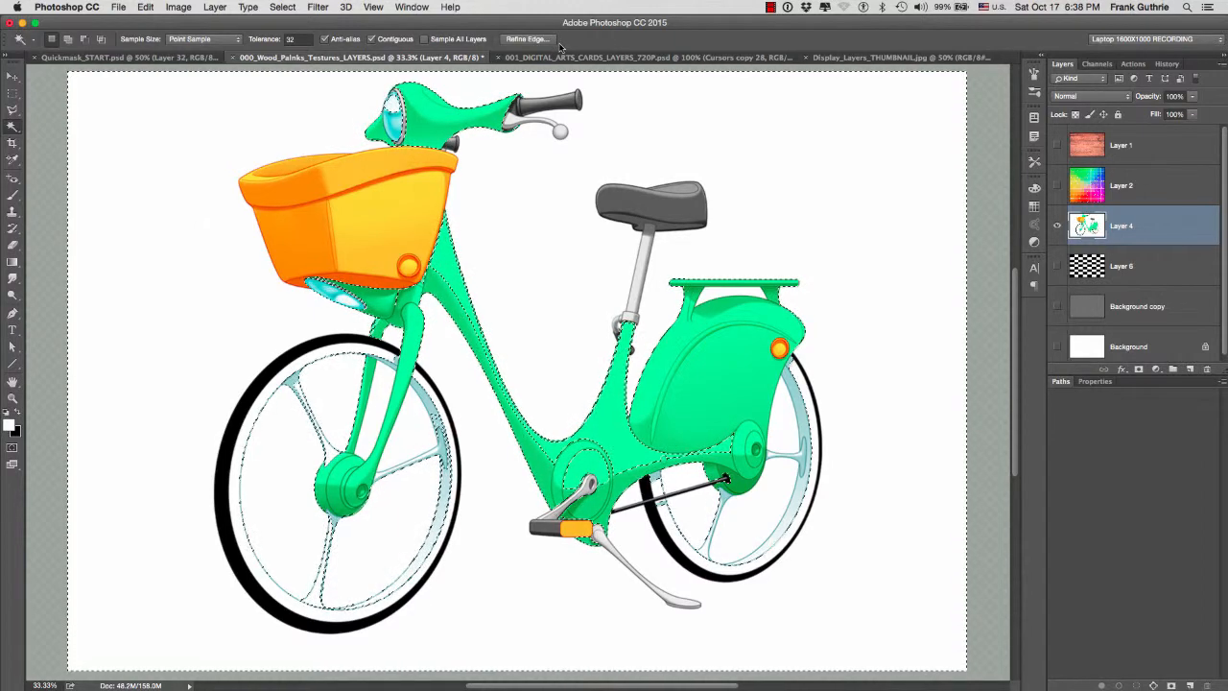
left_click(282, 9)
left_click(309, 32)
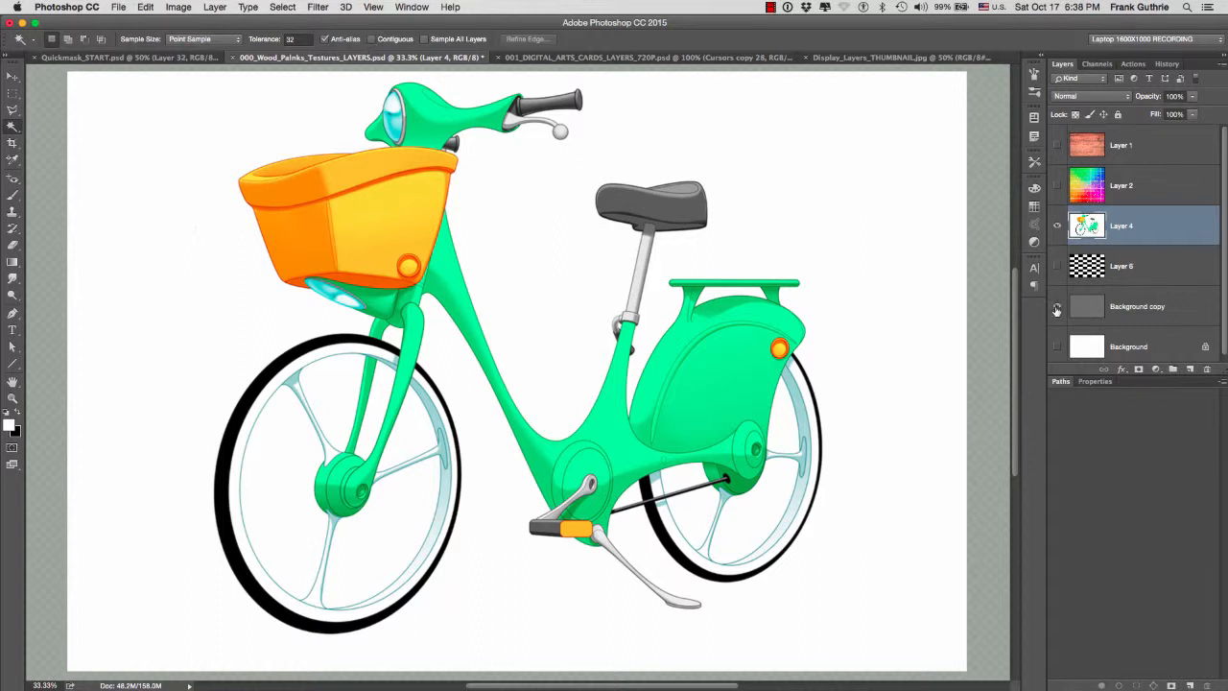
- Show Background copy and Layer 6, hide the bicycle on Layer 4, and make the checkerboard layer active
left_click(1056, 308)
left_click(1057, 266)
left_click(1057, 225)
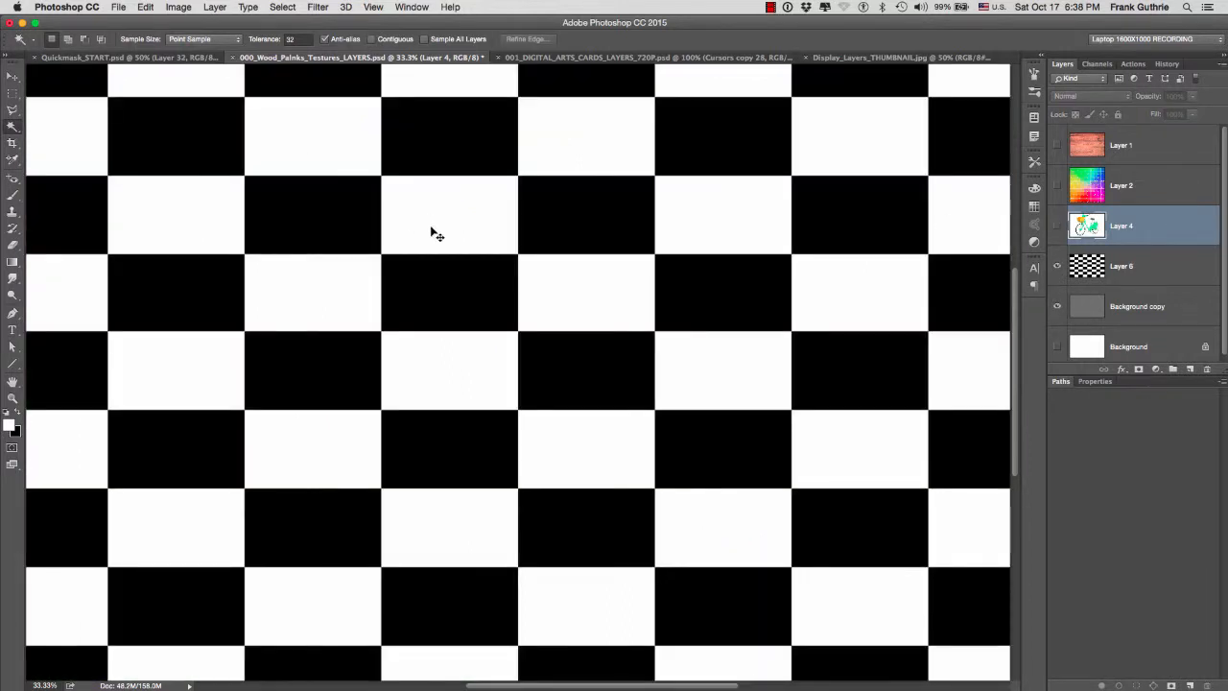
key("super+0")
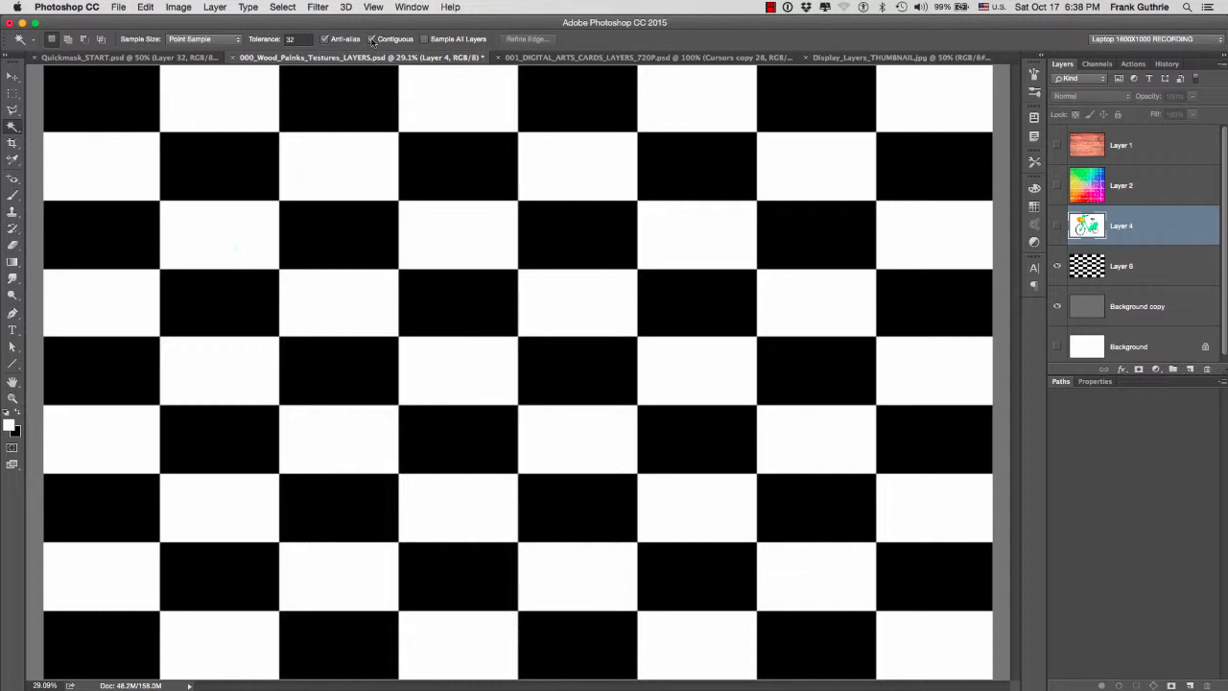
key("alt+bracketleft")
- With Contiguous on, select a black square in the checkerboard's top row, inspect its corner edge up close and deselect it
left_click(314, 79)
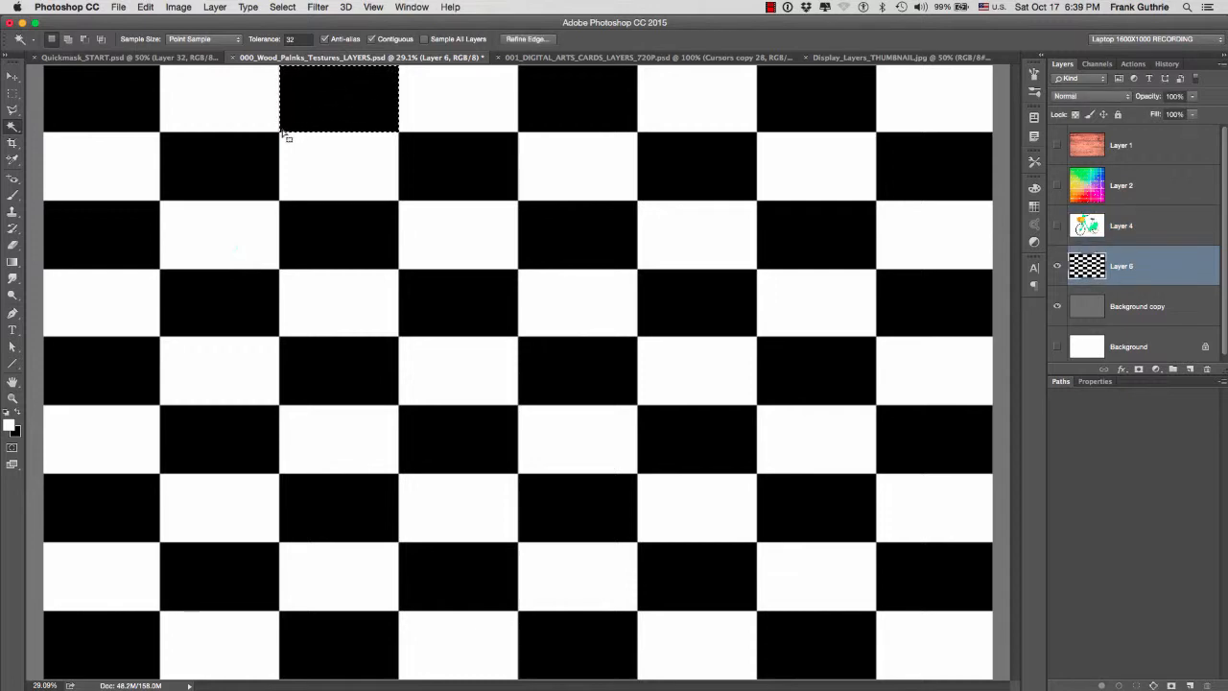
scroll(273, 124, "up", 10)
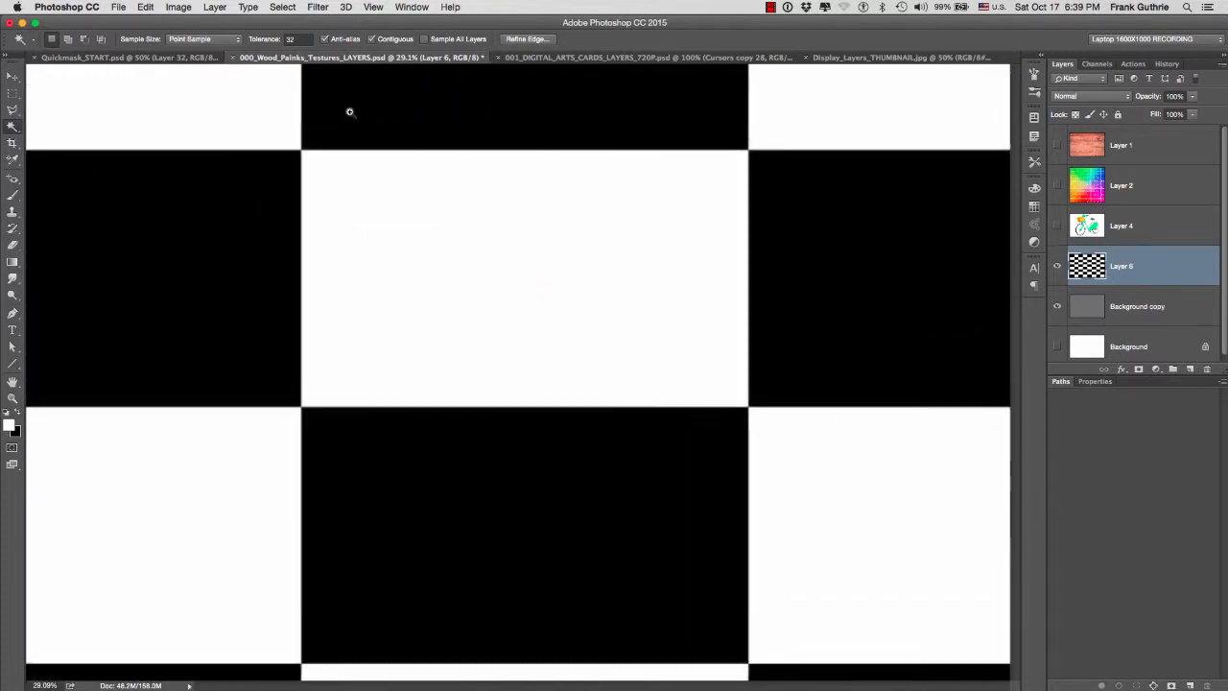
left_click_drag(363, 189, 490, 175)
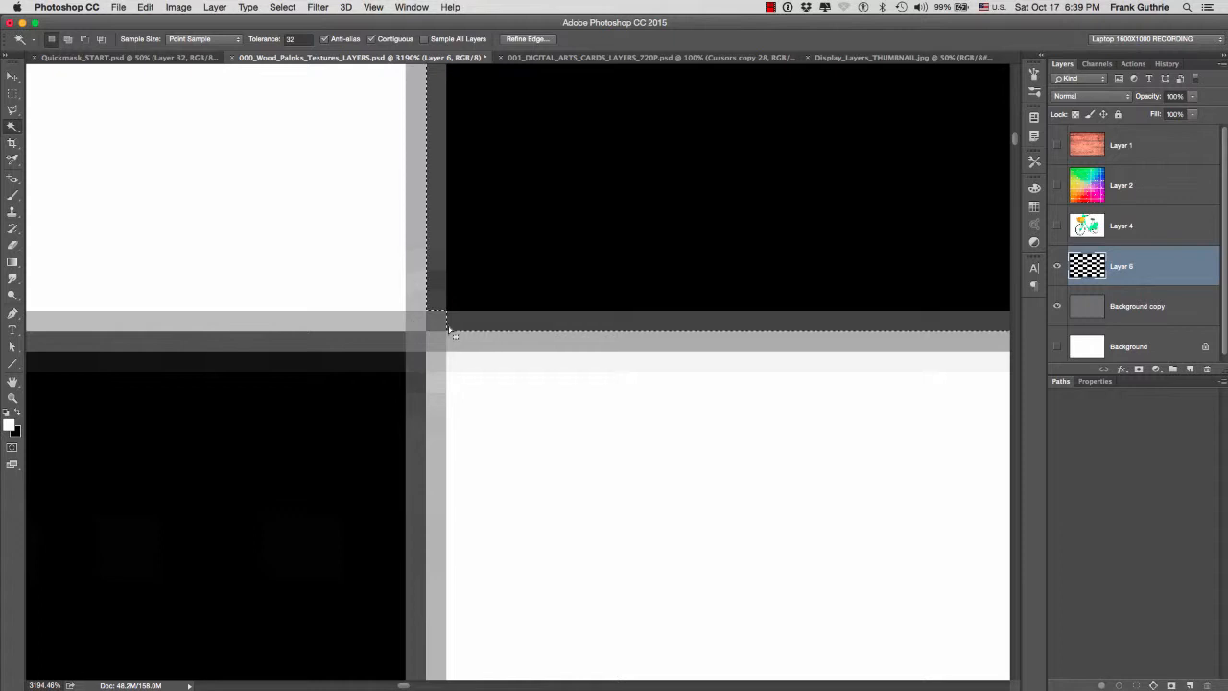
key("super+0")
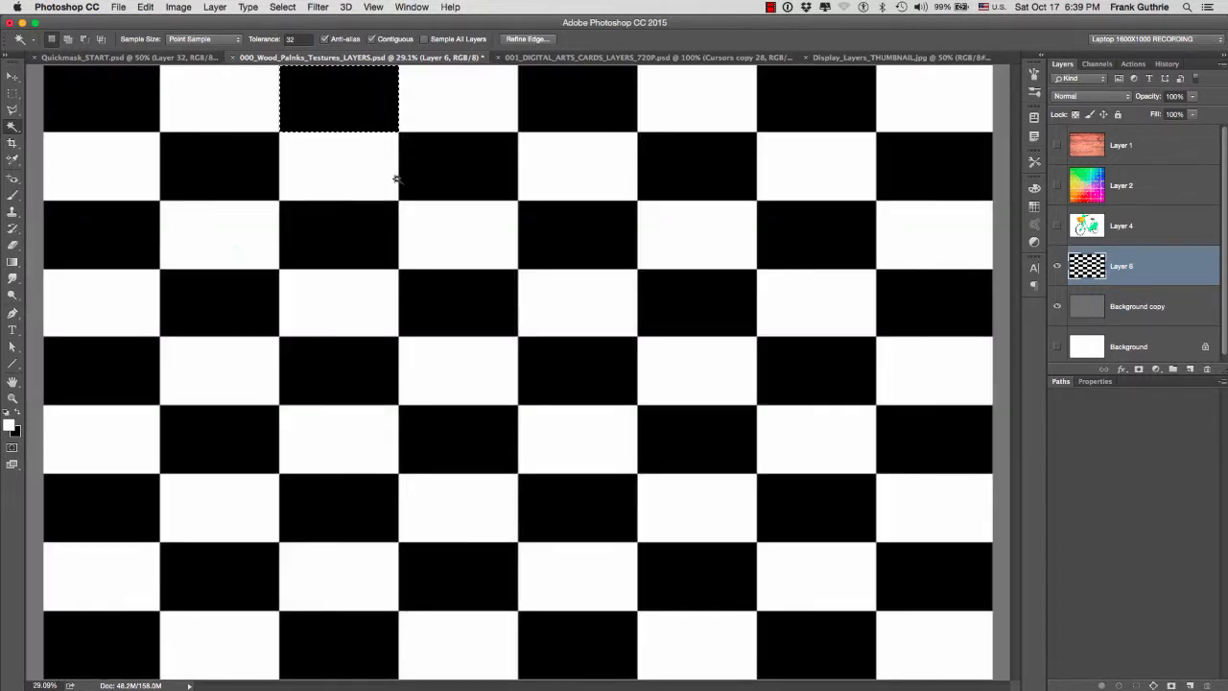
key("super+d")
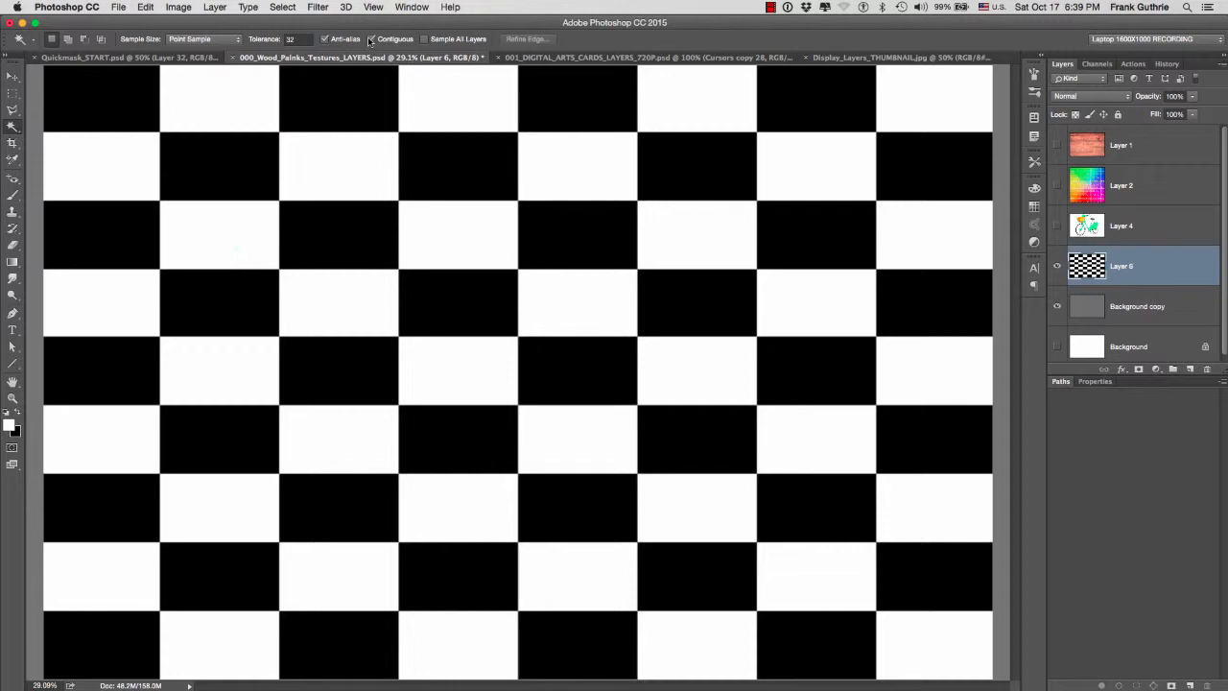
- Turn off Contiguous, select all black squares of the checkerboard, preview them as a Quick Mask and deselect
left_click(136, 101)
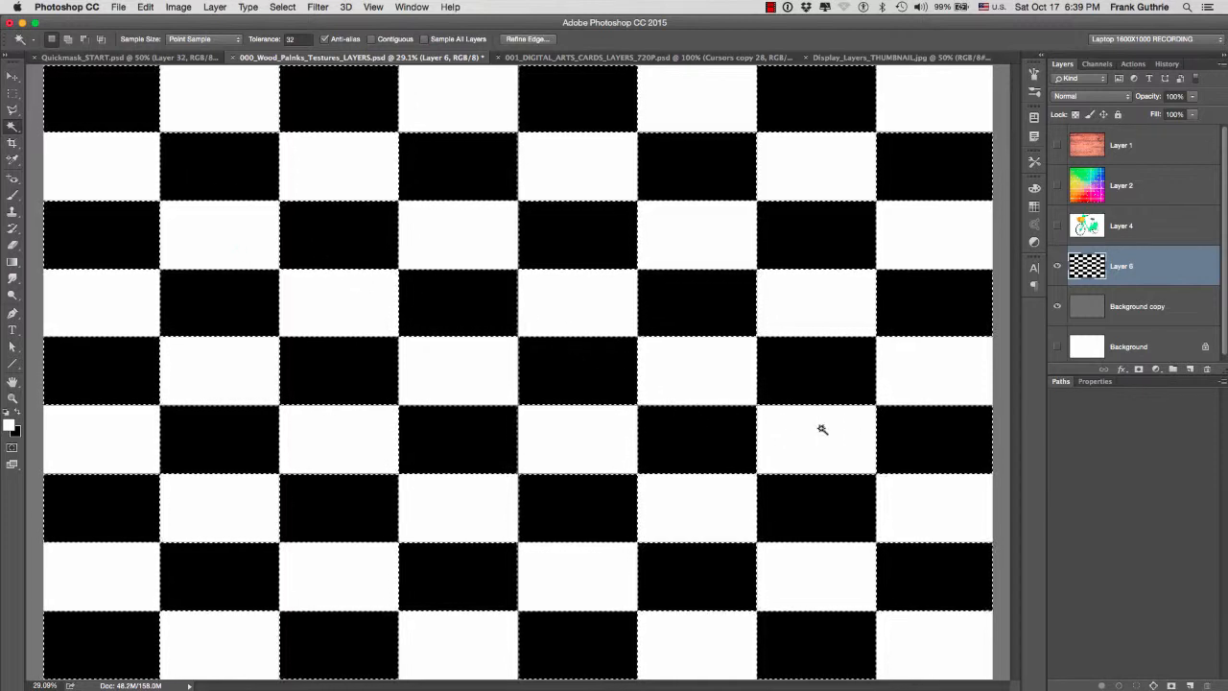
key("q")
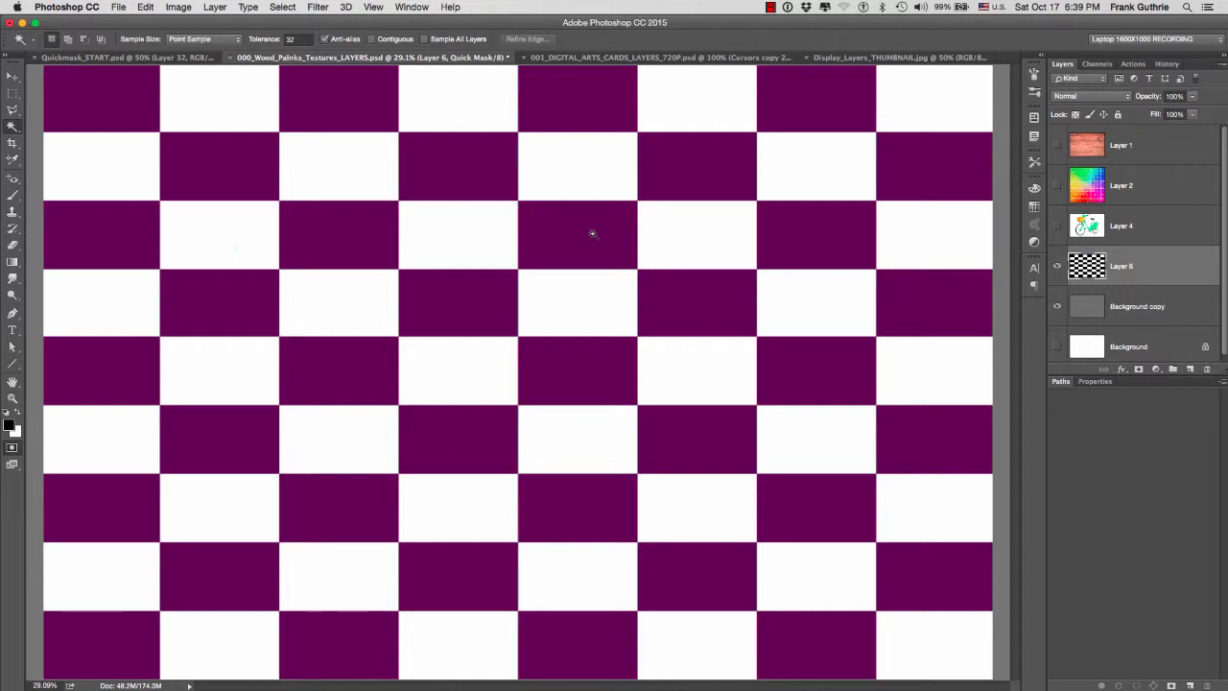
key("q")
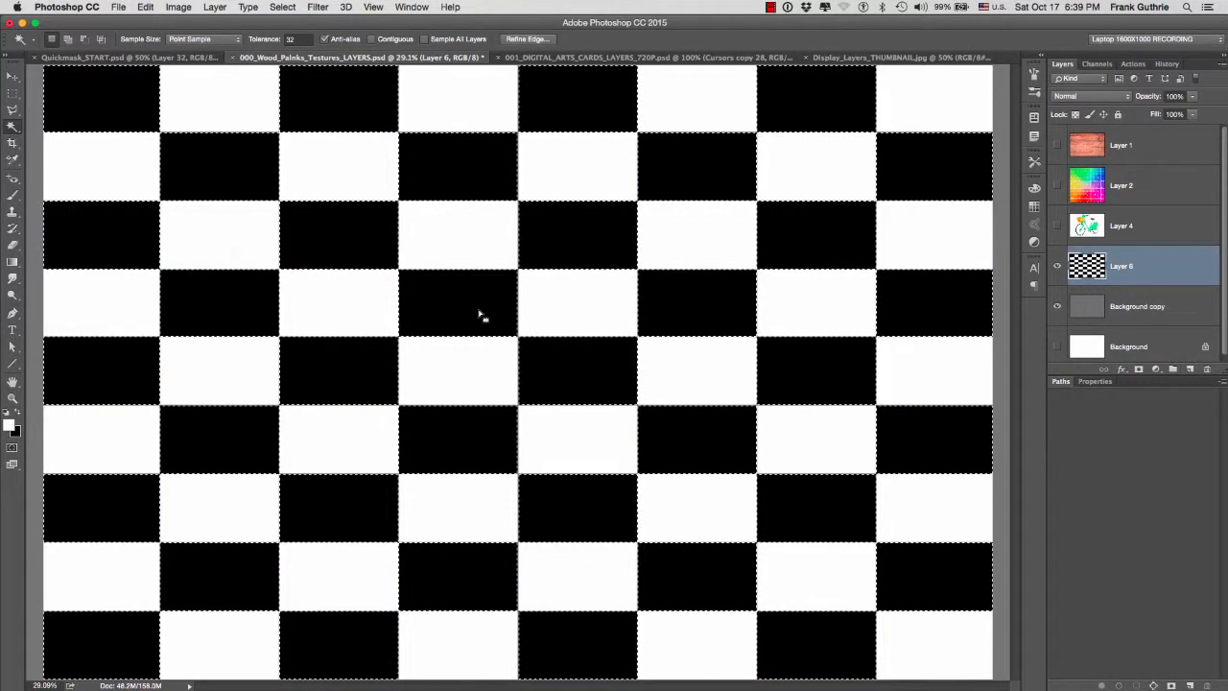
key("super+d")
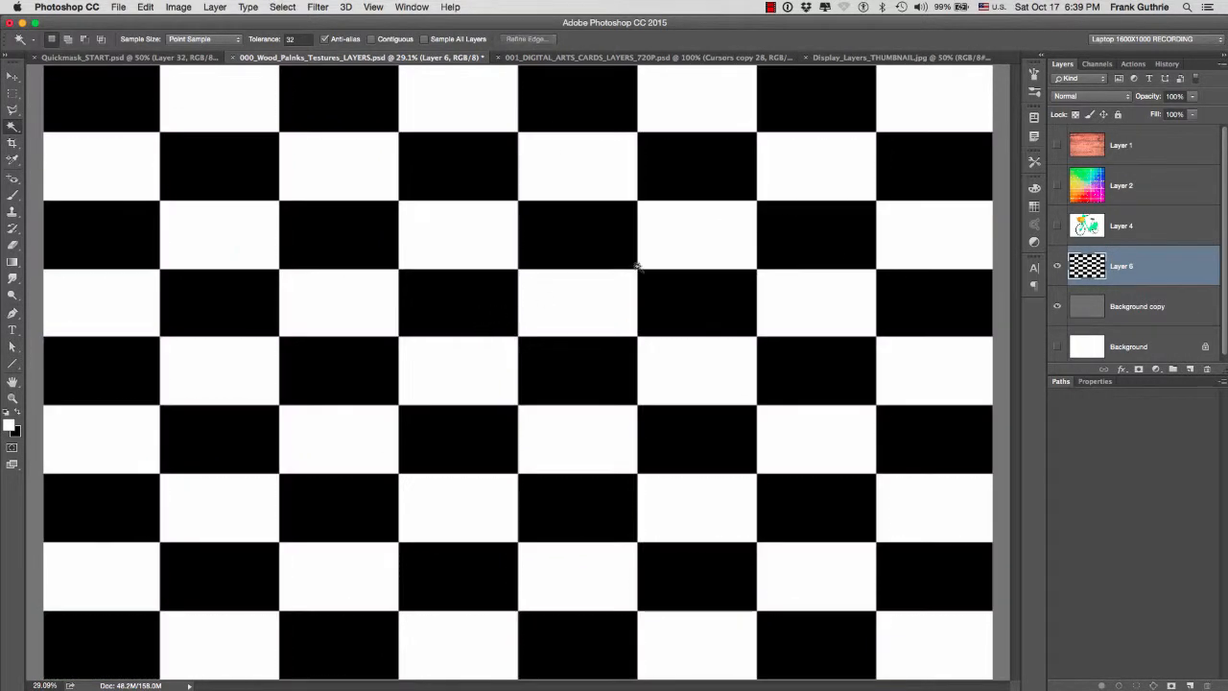
- Show Layer 4 instead of Layer 6, select the bicycle's green areas with Contiguous off and deselect them
left_click(1056, 229)
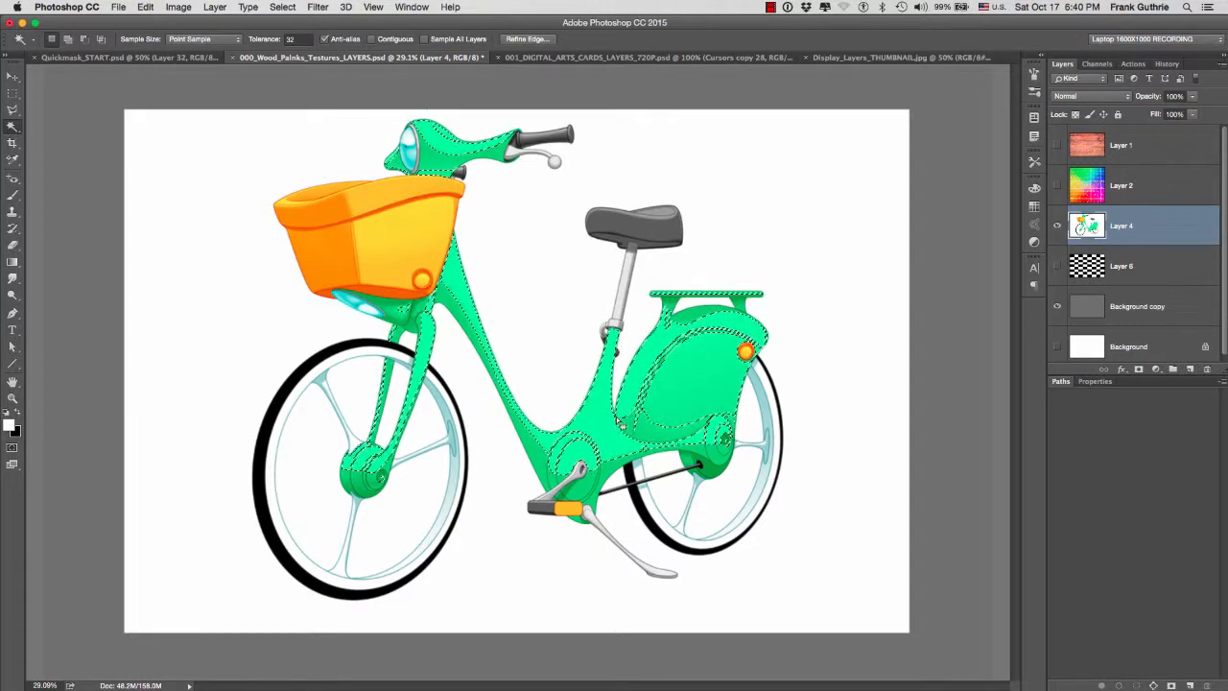
key("super+d")
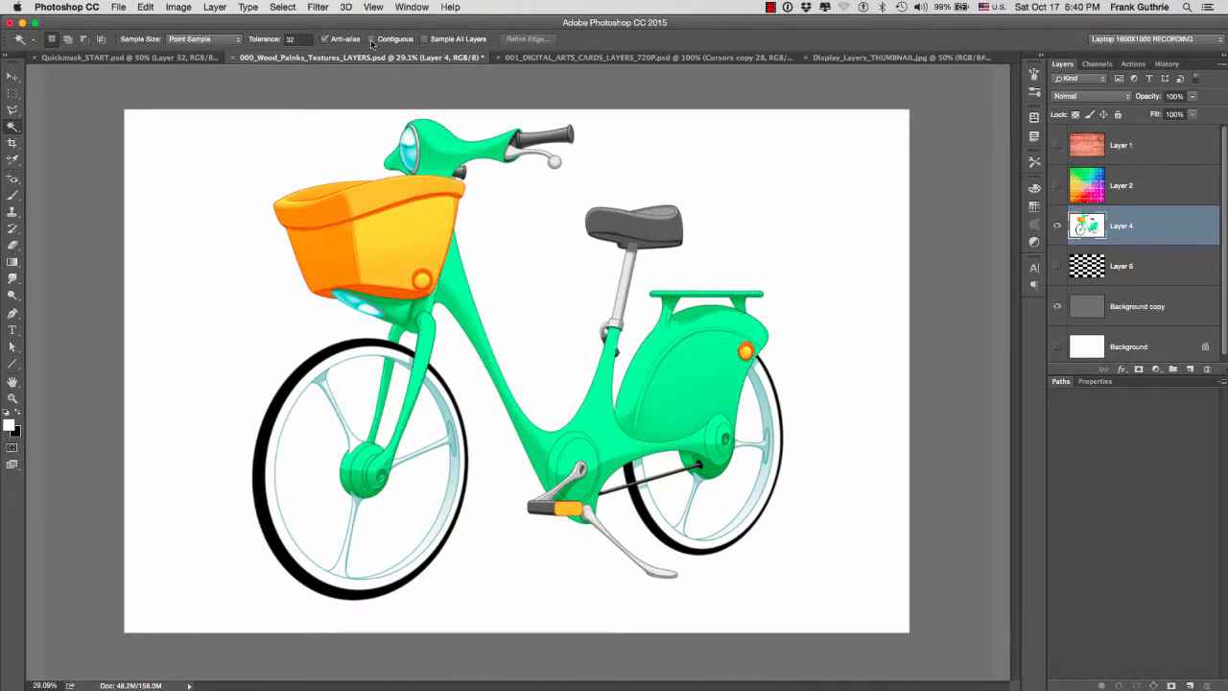
- With Contiguous on, select the light green area of the bicycle frame, inspect its edges up to the rear hub and deselect it
left_click(458, 283)
scroll(621, 436, "up", 10)
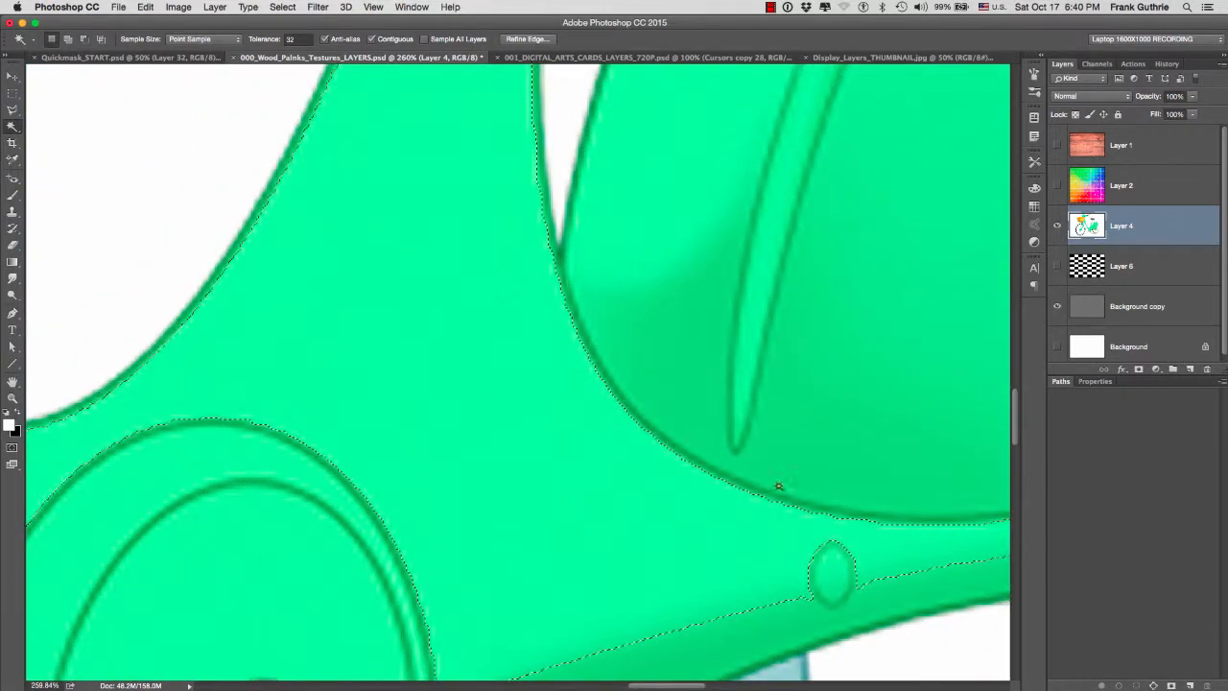
left_click_drag(921, 471, 548, 252)
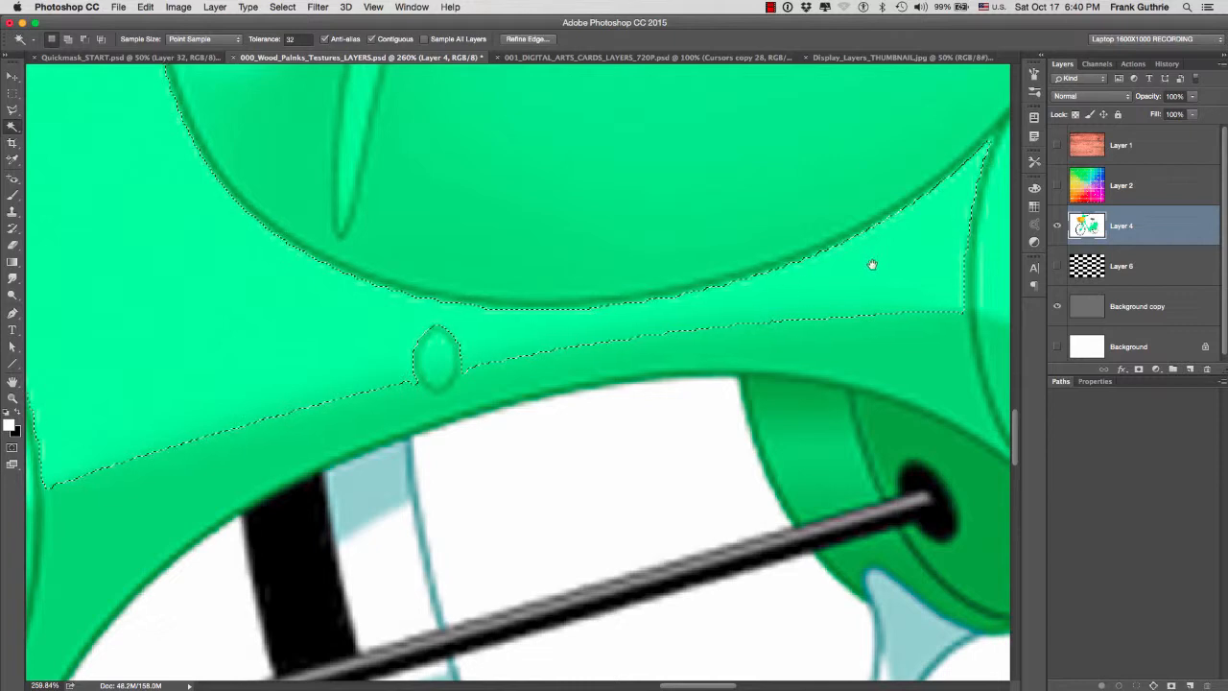
left_click_drag(872, 266, 625, 292)
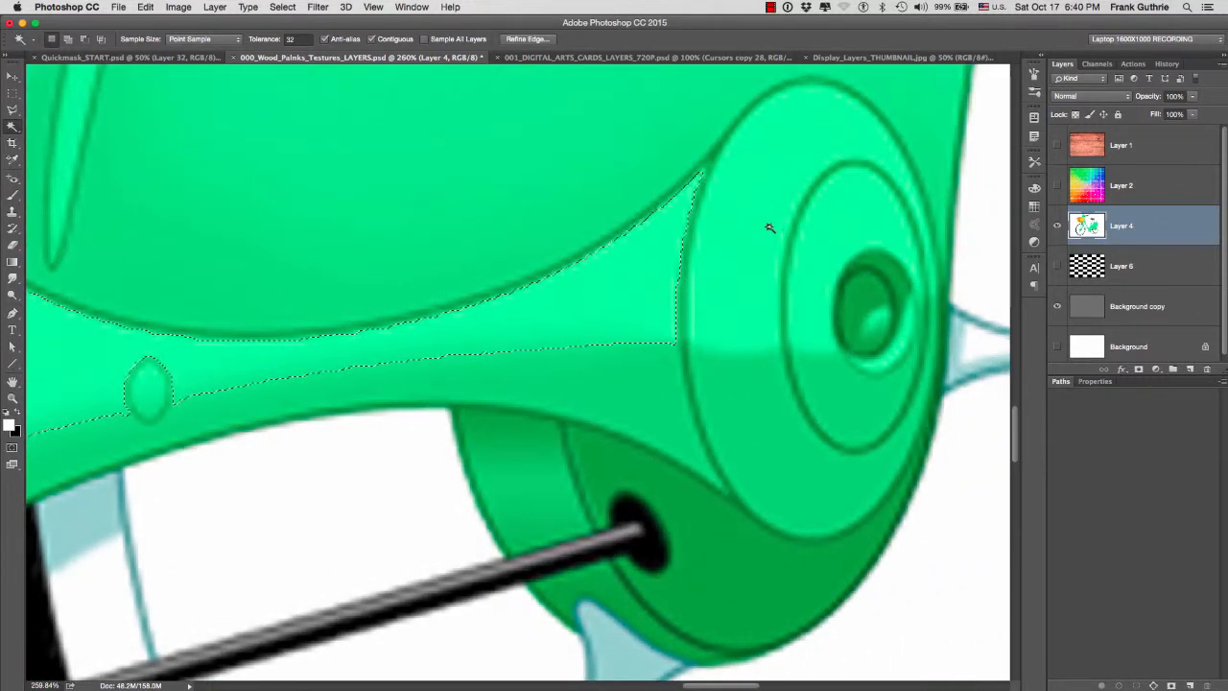
key("super+d")
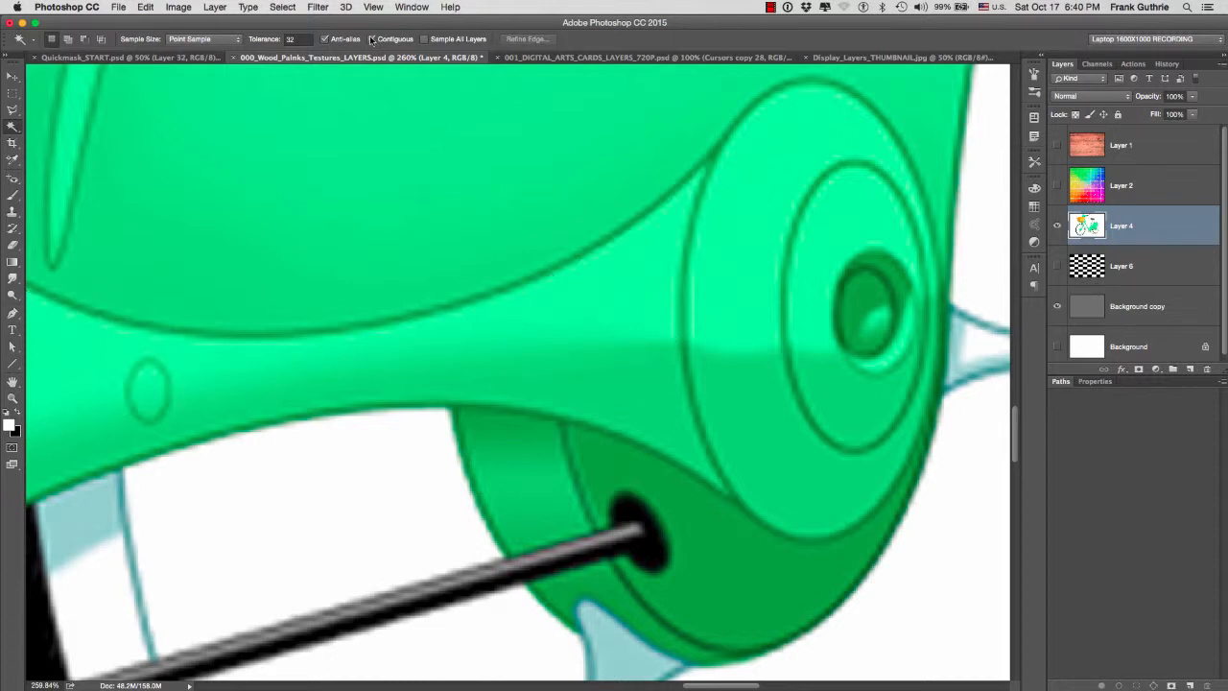
- Turn off Contiguous, select the matching light green areas by sampling the rear hub, and deselect them
left_click(722, 247)
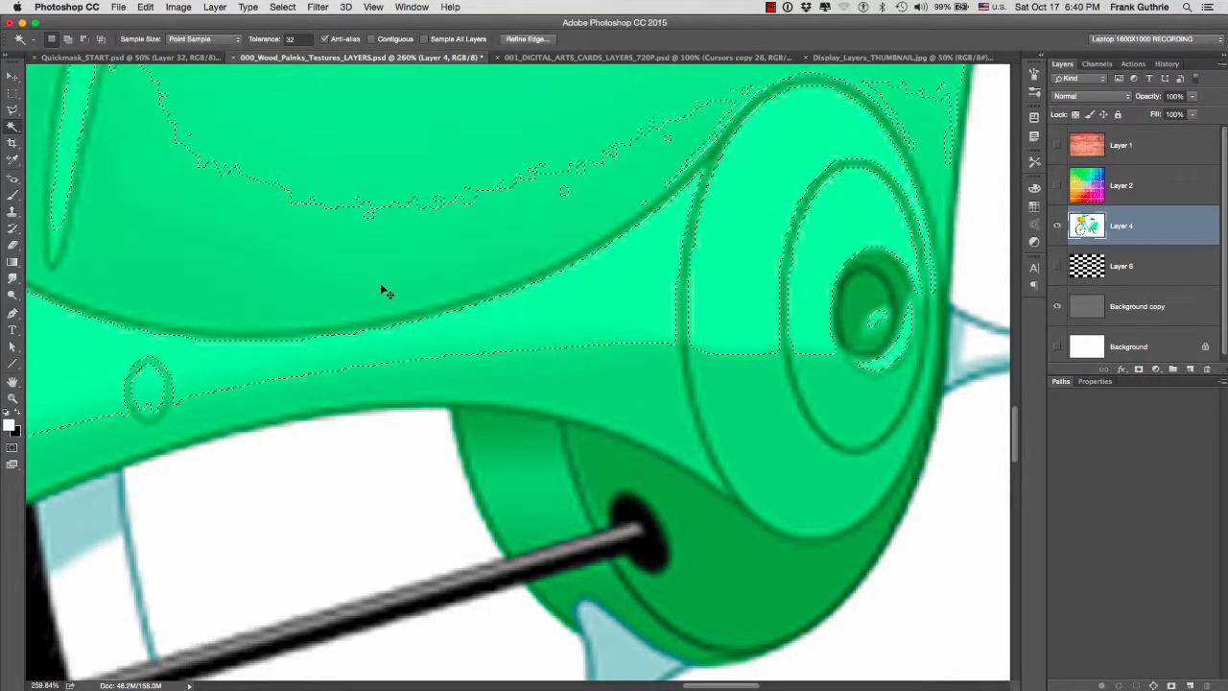
key("super+d")
key("super+0")
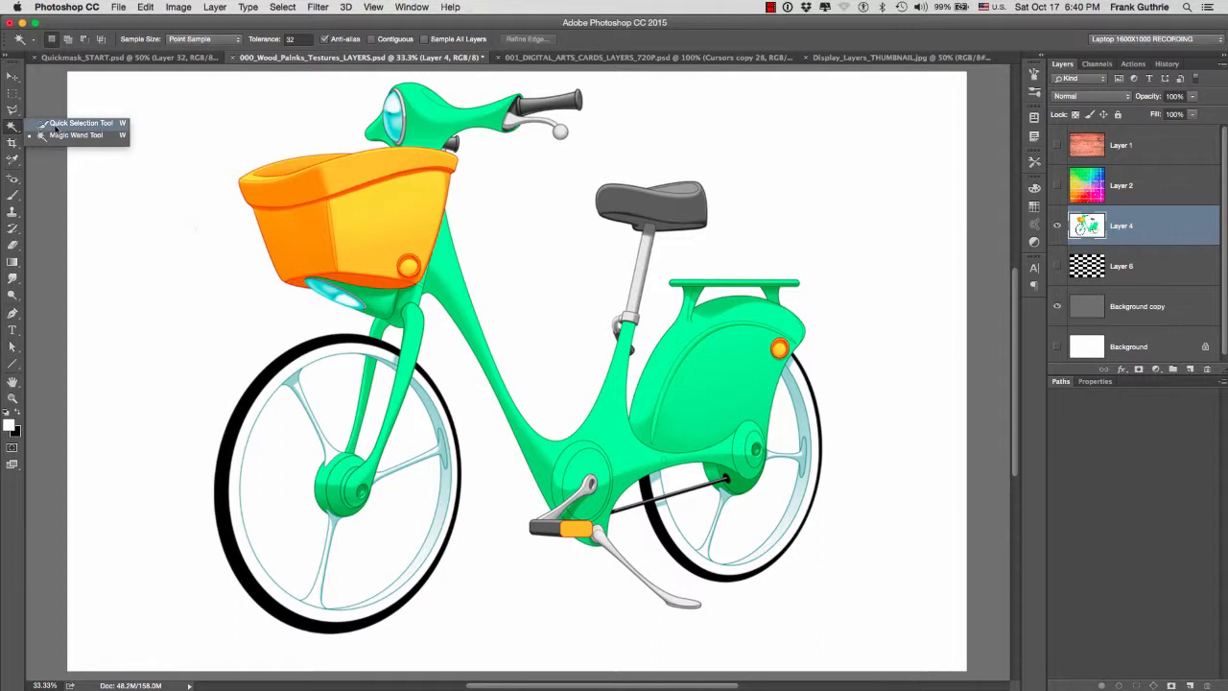
- Select the white background around the bicycle with the Quick Selection tool and try inverting the selection
left_click(56, 127)
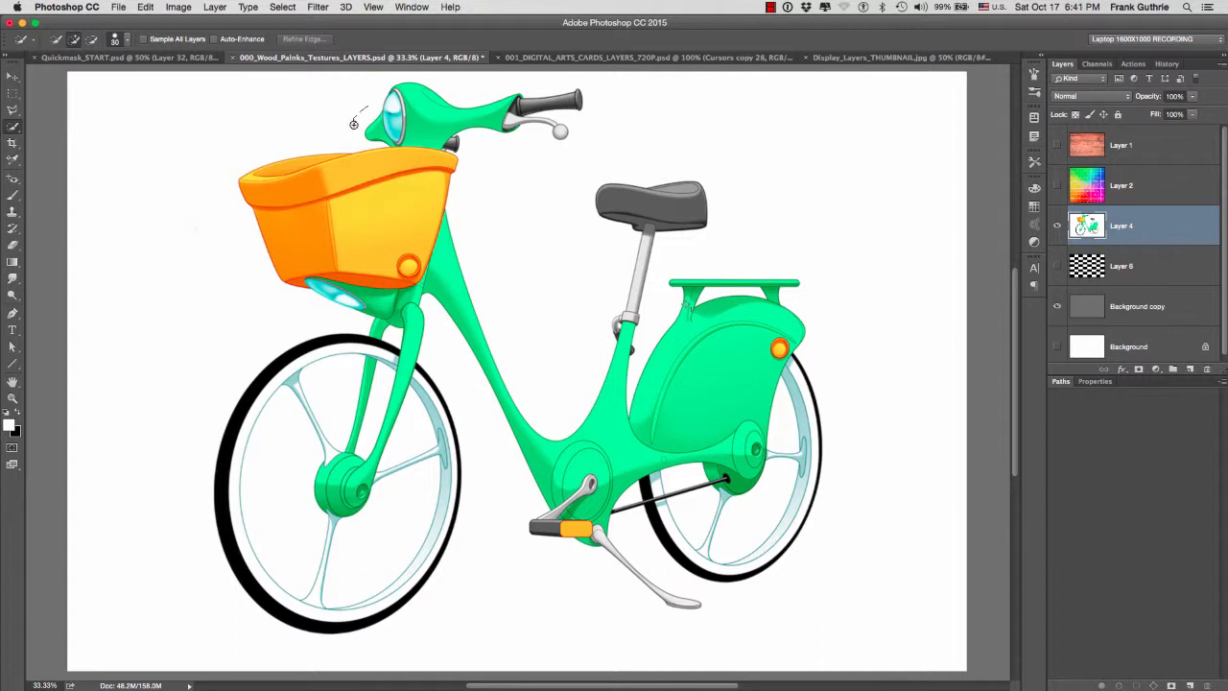
mouse_move(354, 124)
left_mouse_down()
mouse_move(350, 138)
mouse_move(251, 144)
mouse_move(221, 183)
mouse_move(257, 265)
mouse_move(337, 315)
mouse_move(260, 345)
mouse_move(170, 406)
mouse_move(477, 565)
mouse_move(531, 610)
mouse_move(686, 627)
mouse_move(707, 615)
mouse_move(692, 585)
left_mouse_up()
key("shift+super+i")
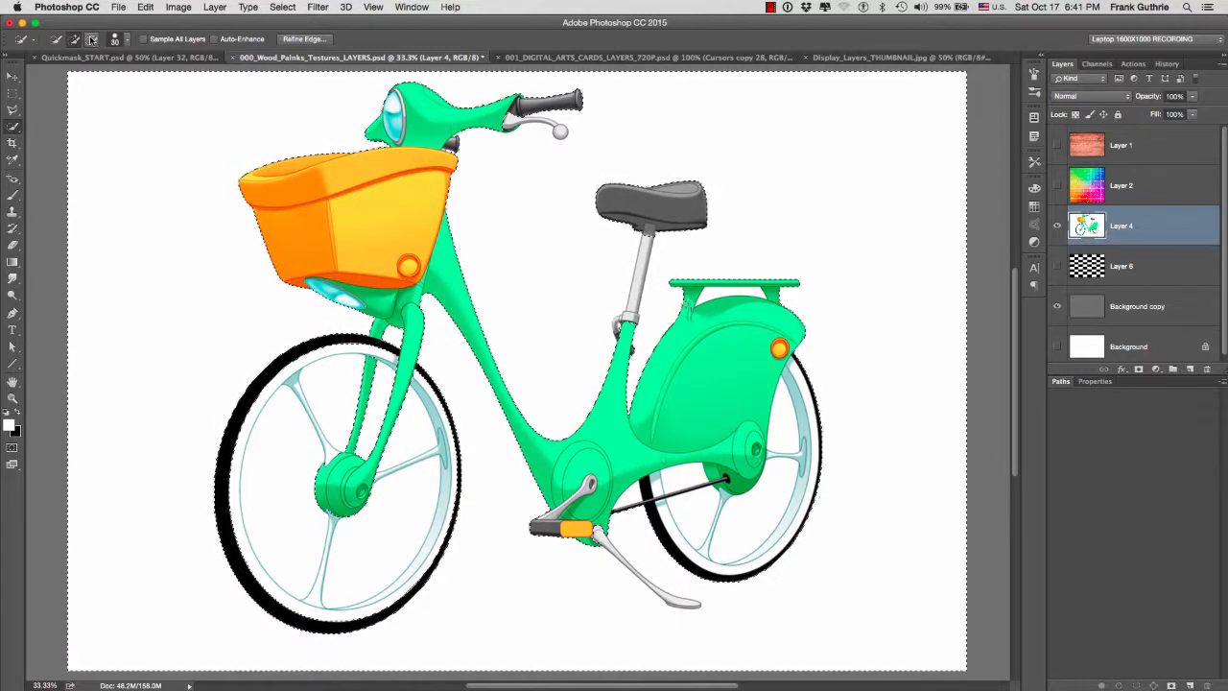
- Subtract areas inside the front wheel from the selection, and view the result in Refine Edge without applying it
left_click(92, 40)
left_click_drag(291, 446, 291, 540)
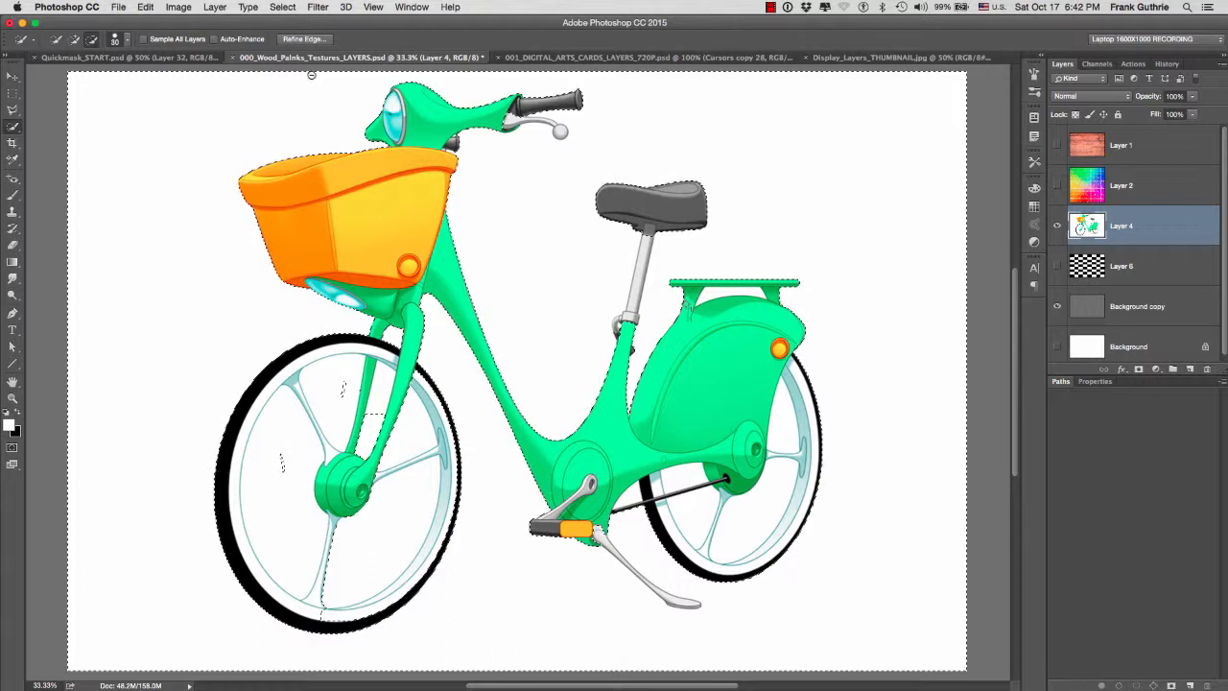
left_click(305, 40)
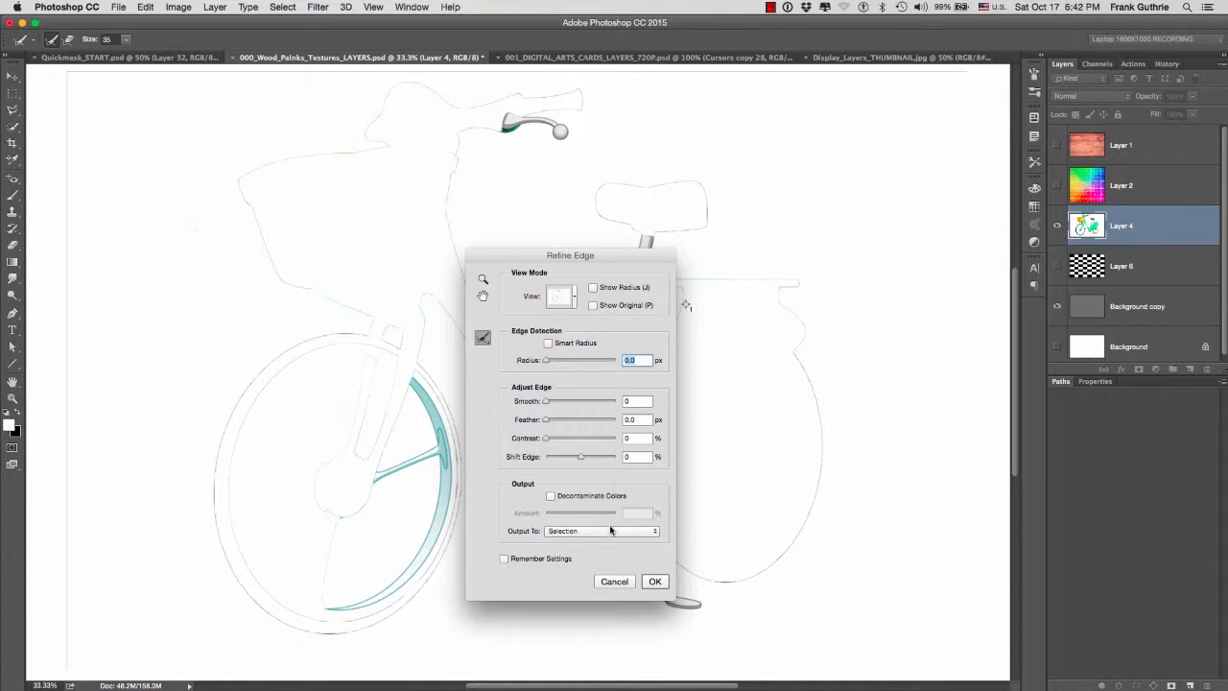
left_click(614, 583)
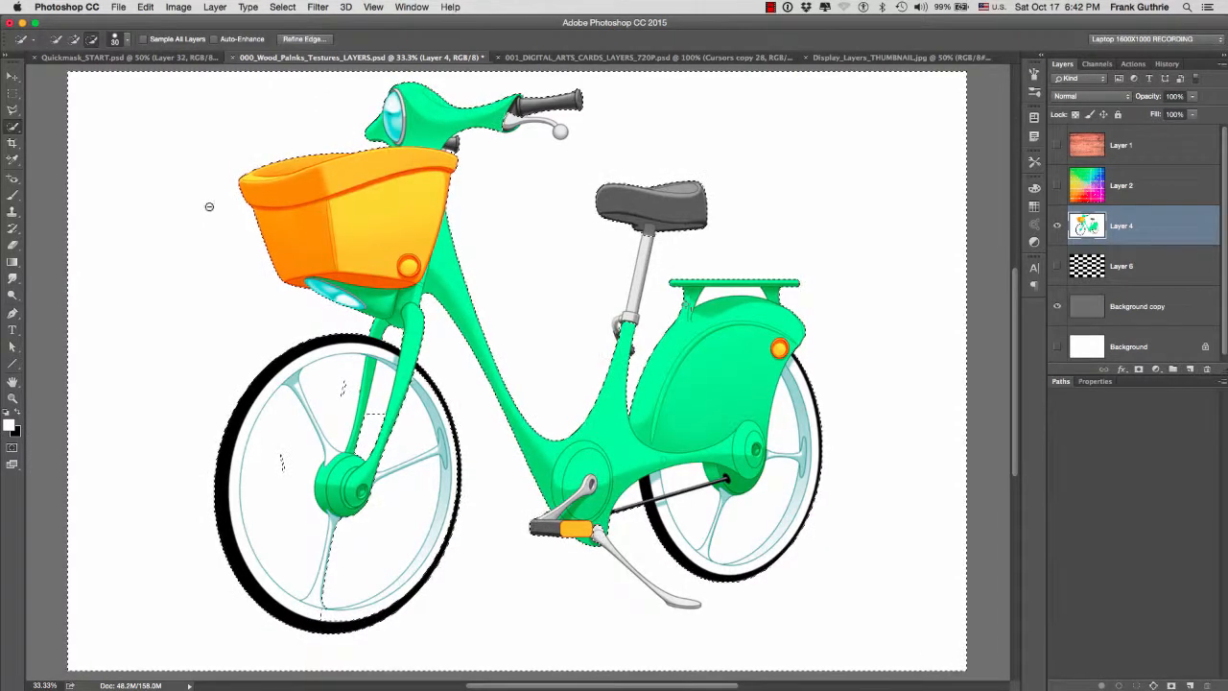